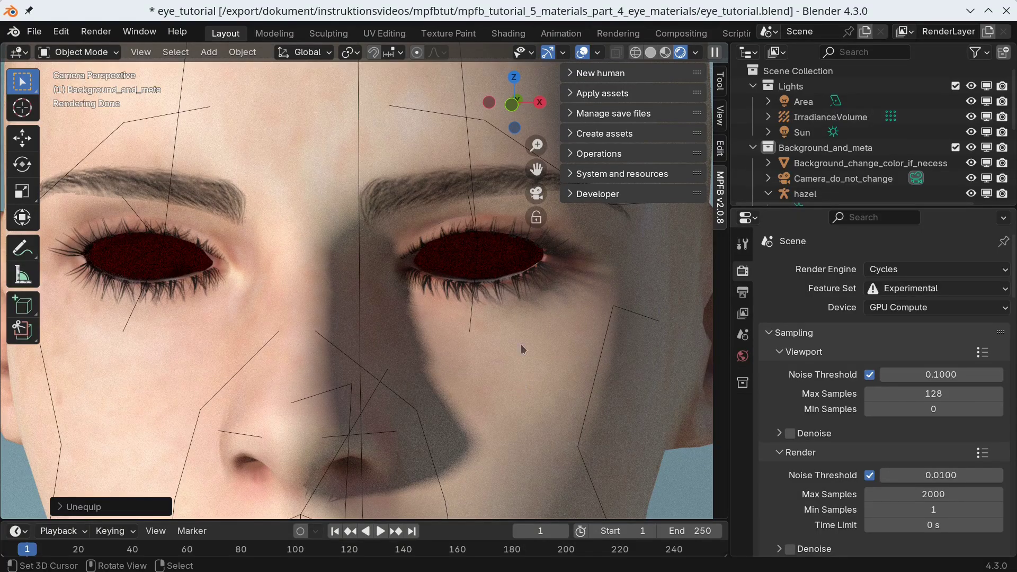
Keep the Eyes material on MakeSkin (PBR) in the Apply assets Library Settings.
{"action": "left_click", "coordinate": [574, 94]}
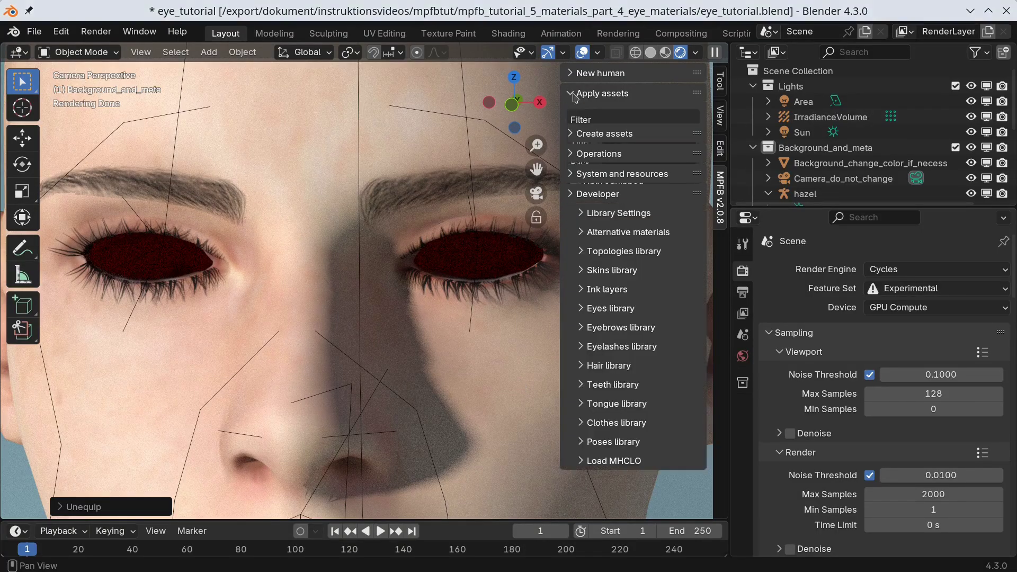
{"action": "left_click", "coordinate": [583, 214]}
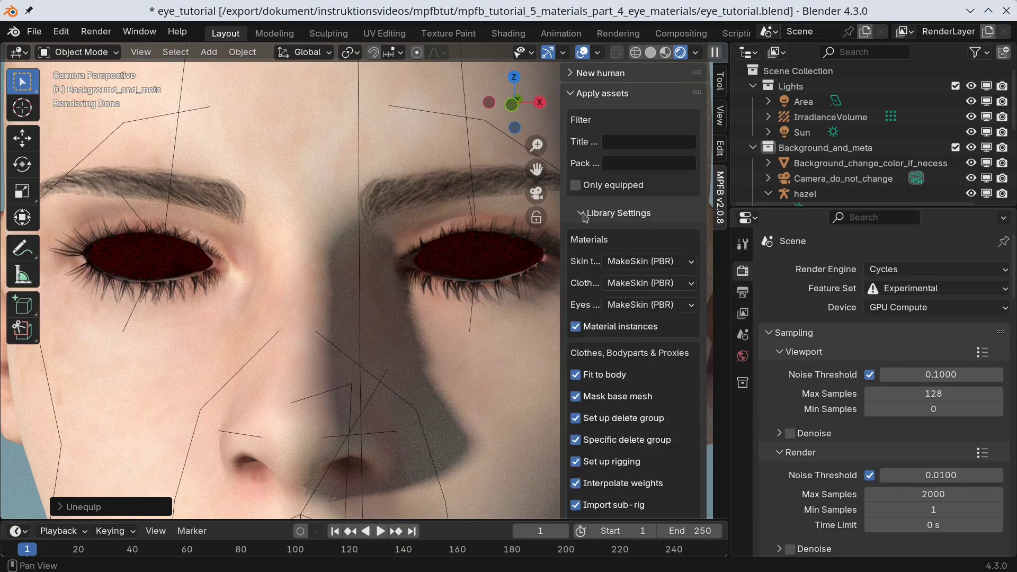
{"action": "left_click", "coordinate": [668, 307]}
{"action": "mouse_move", "coordinate": [642, 339]}
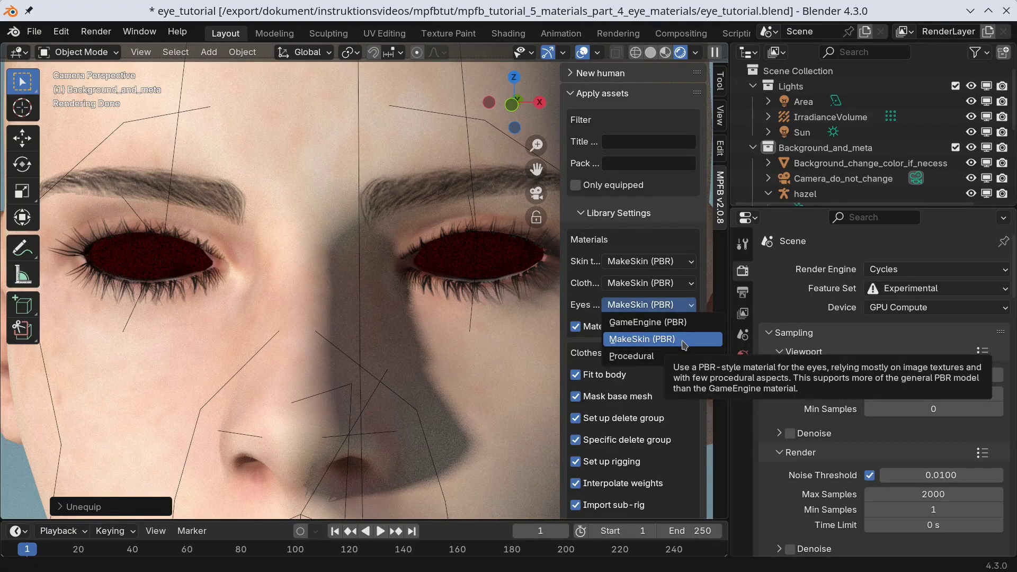
{"action": "left_click", "coordinate": [683, 342]}
{"action": "left_click", "coordinate": [584, 214]}
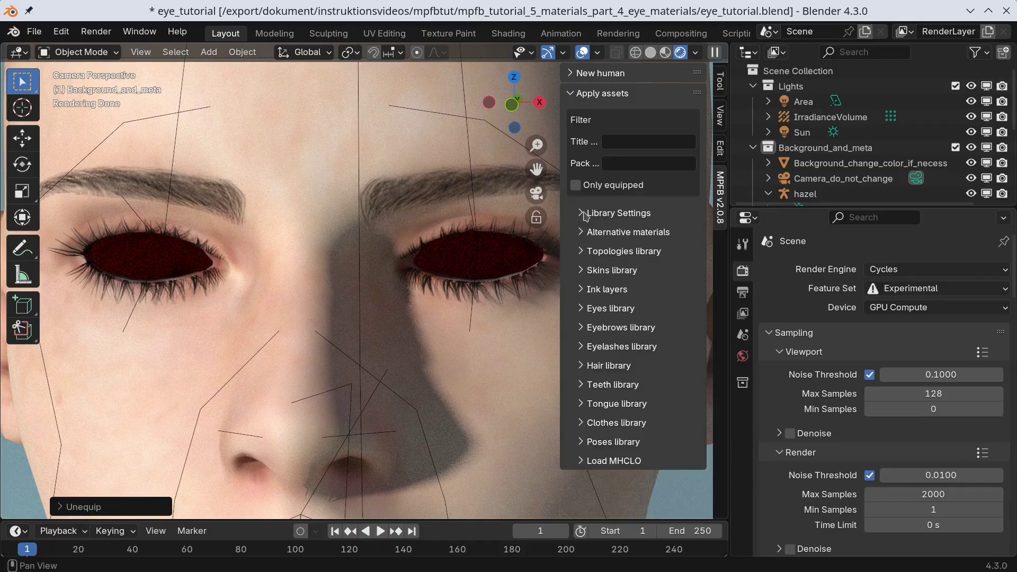
Load low-poly eyes onto hazel, delete them, then fit High-poly eyes instead.
{"action": "left_click", "coordinate": [582, 312]}
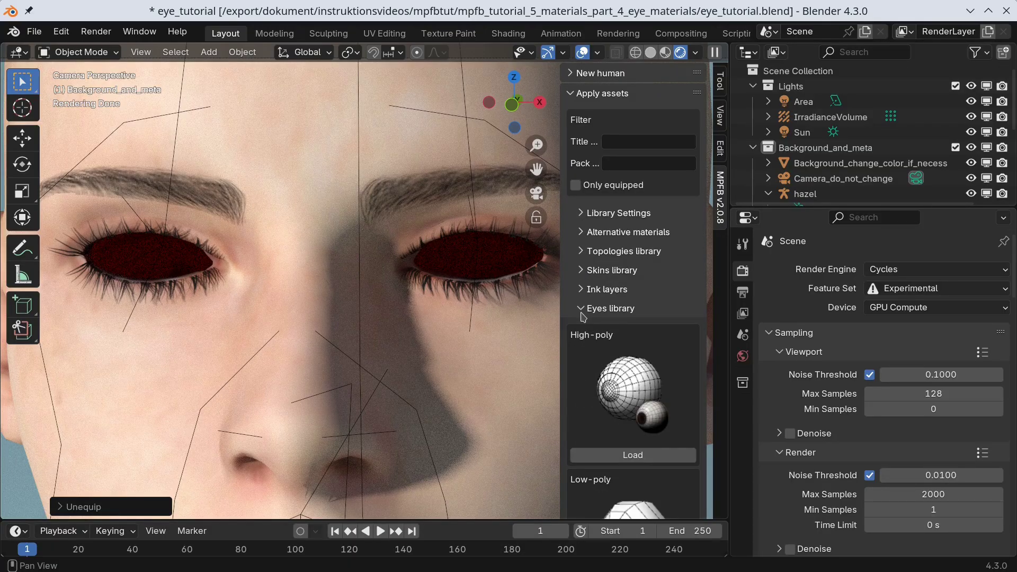
{"action": "scroll", "coordinate": [587, 326], "scroll_direction": "down", "scroll_amount": 2}
{"action": "scroll", "coordinate": [591, 331], "scroll_direction": "down", "scroll_amount": 3}
{"action": "left_click", "coordinate": [628, 396]}
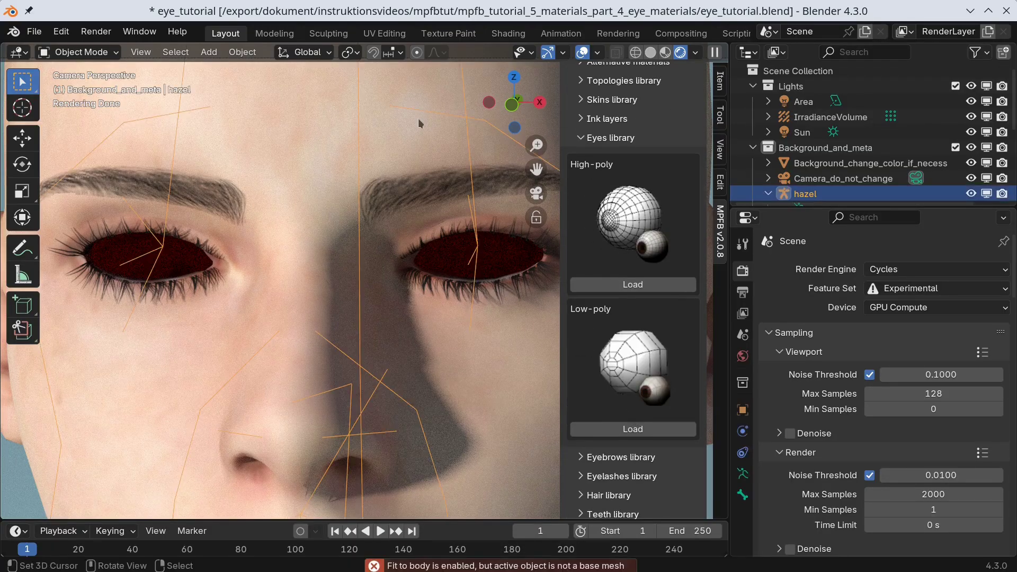
{"action": "left_click", "coordinate": [621, 431]}
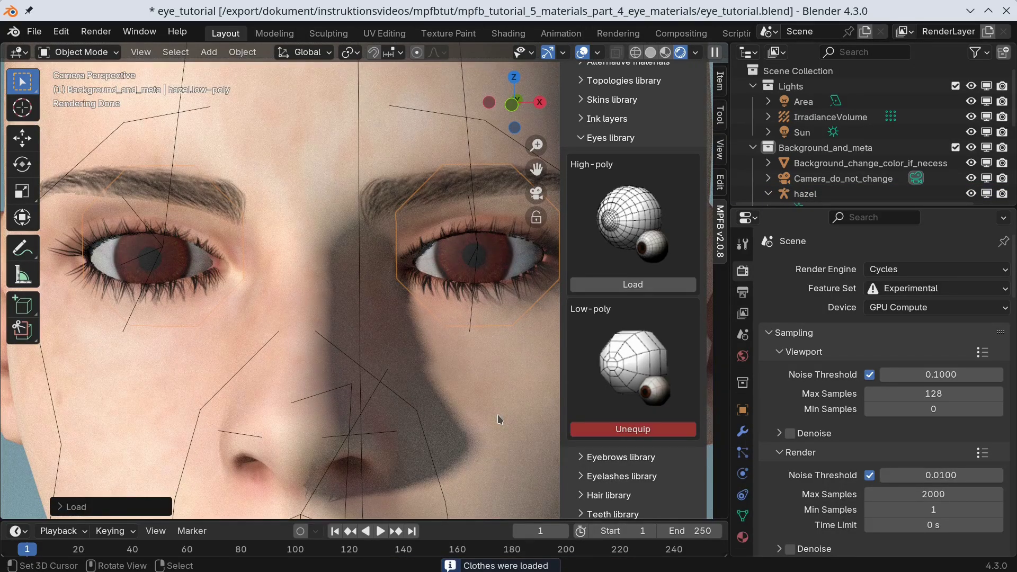
{"action": "key", "text": "Delete"}
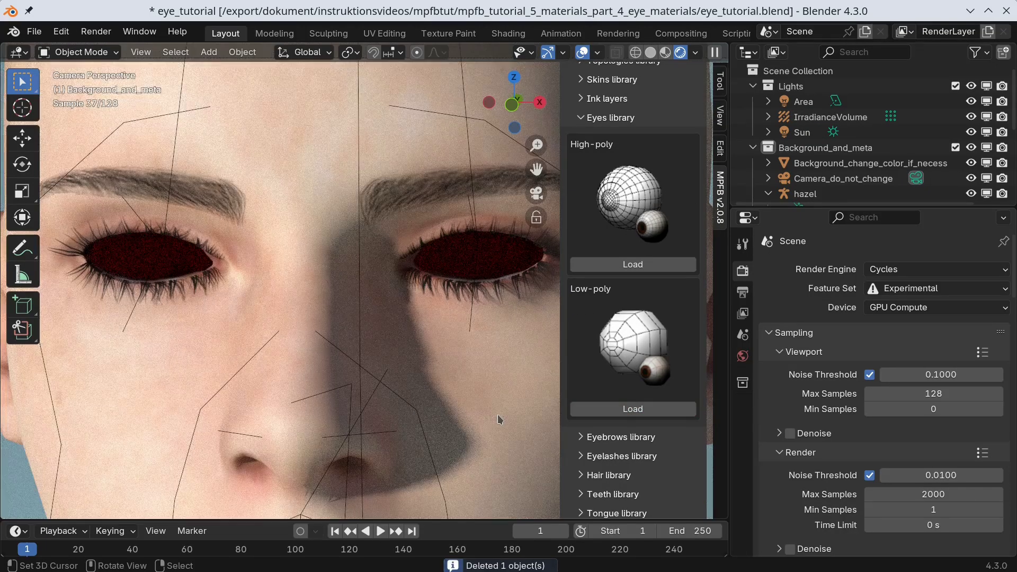
{"action": "left_click", "coordinate": [371, 381]}
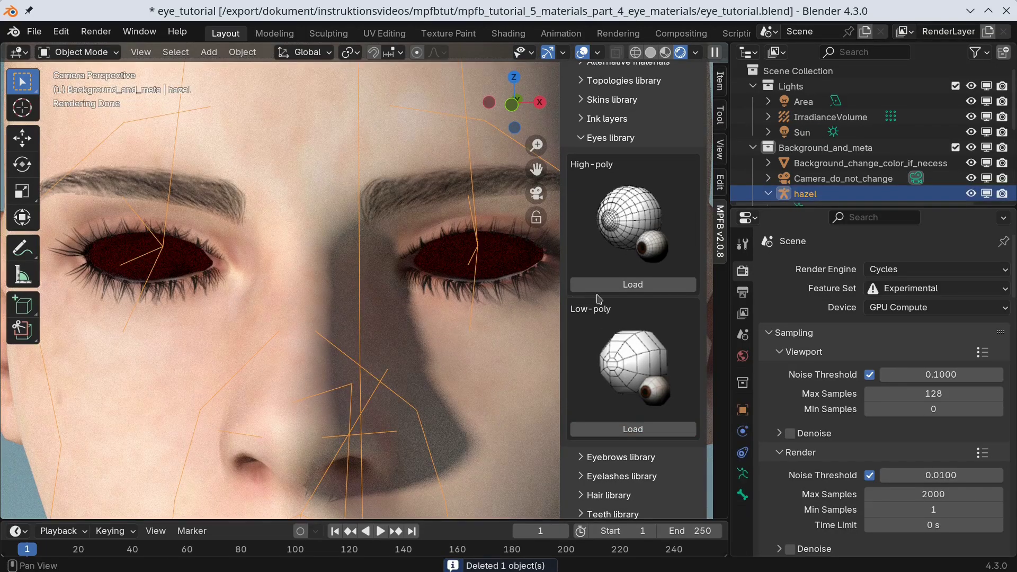
{"action": "left_click", "coordinate": [626, 286]}
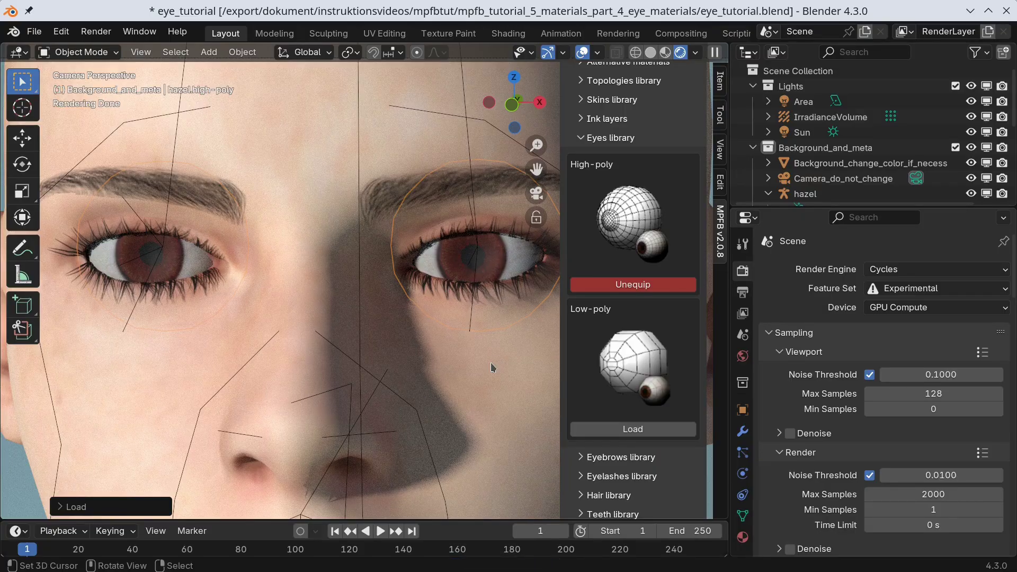
Load the deepblue alternative material onto the eyes from Alternative materials.
{"action": "left_click", "coordinate": [583, 139]}
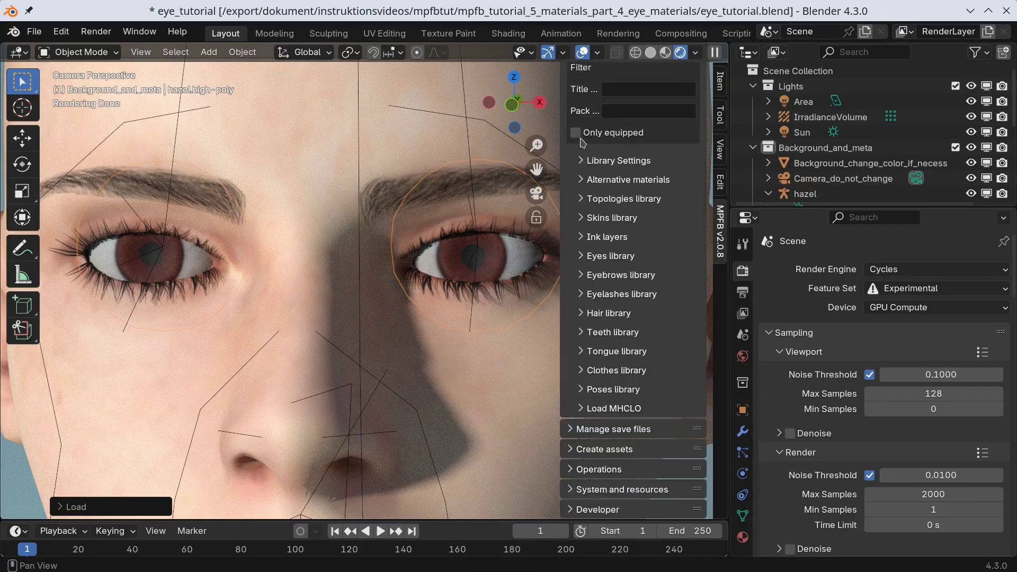
{"action": "scroll", "coordinate": [582, 142], "scroll_direction": "up", "scroll_amount": 3}
{"action": "left_click", "coordinate": [580, 244]}
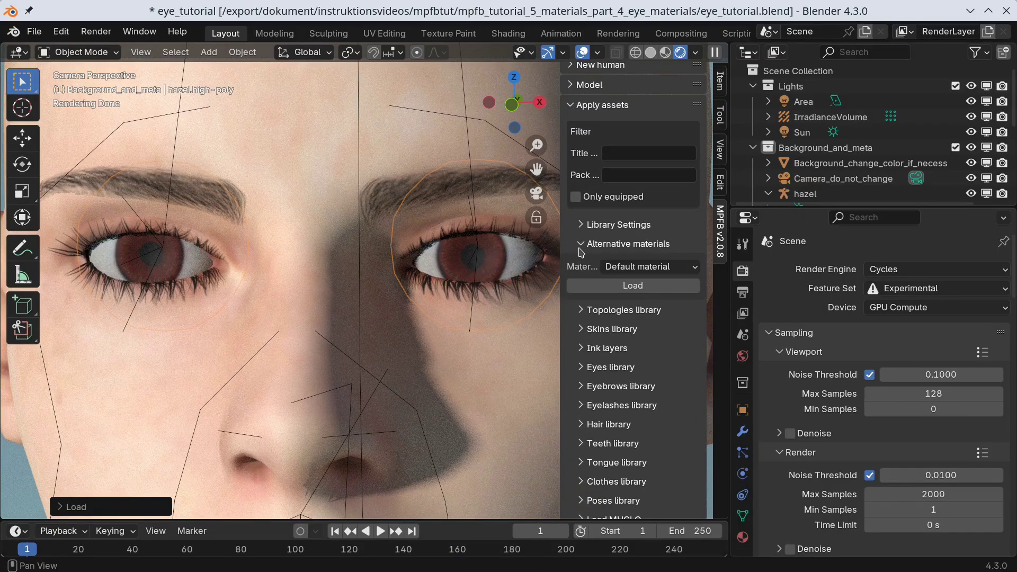
{"action": "left_click", "coordinate": [650, 269]}
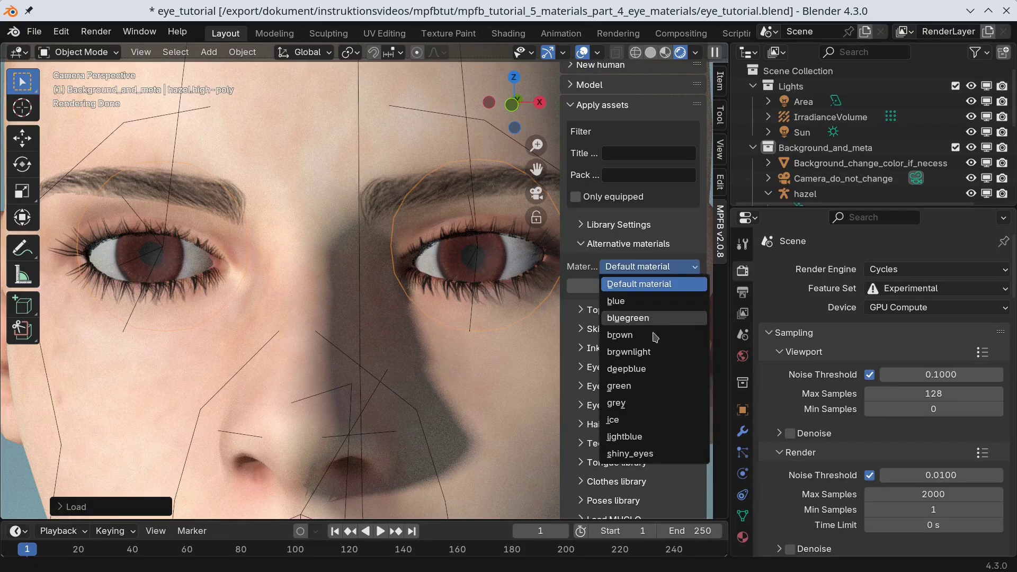
{"action": "left_click", "coordinate": [668, 370]}
{"action": "left_click", "coordinate": [649, 289]}
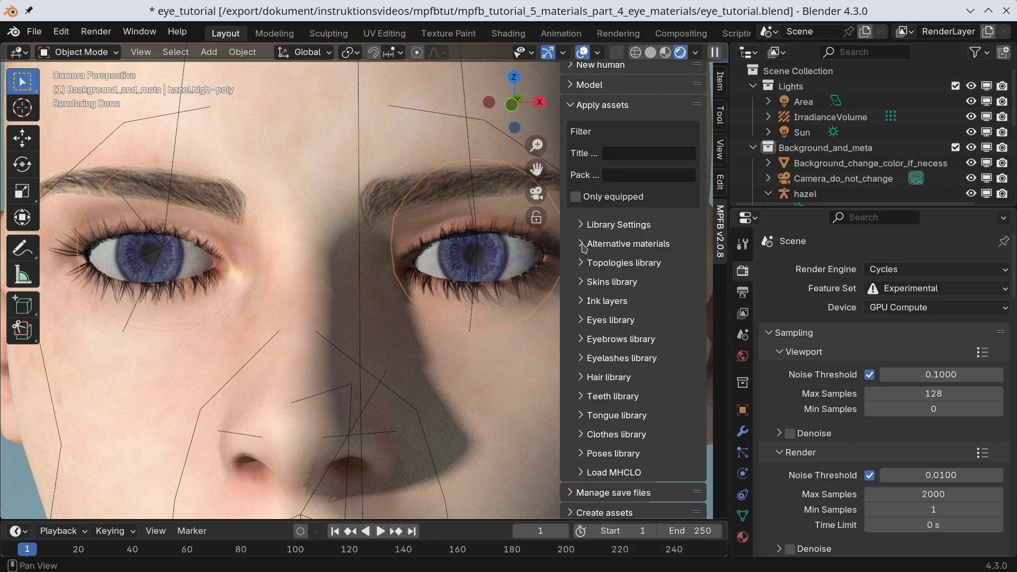
Delete the high-poly eyes and set the Library Settings eye material to Procedural.
{"action": "key", "text": "Delete"}
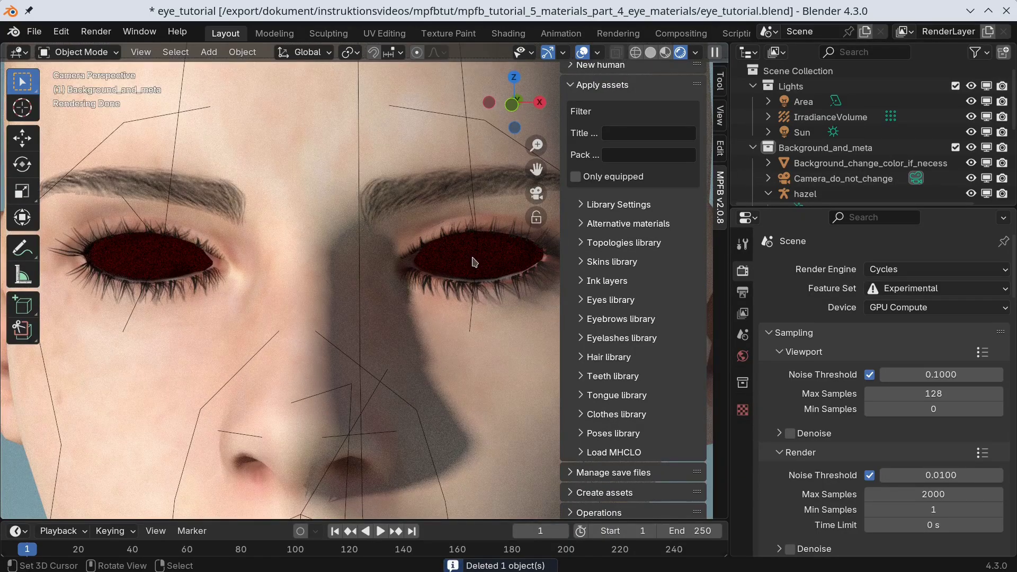
{"action": "left_click", "coordinate": [583, 205]}
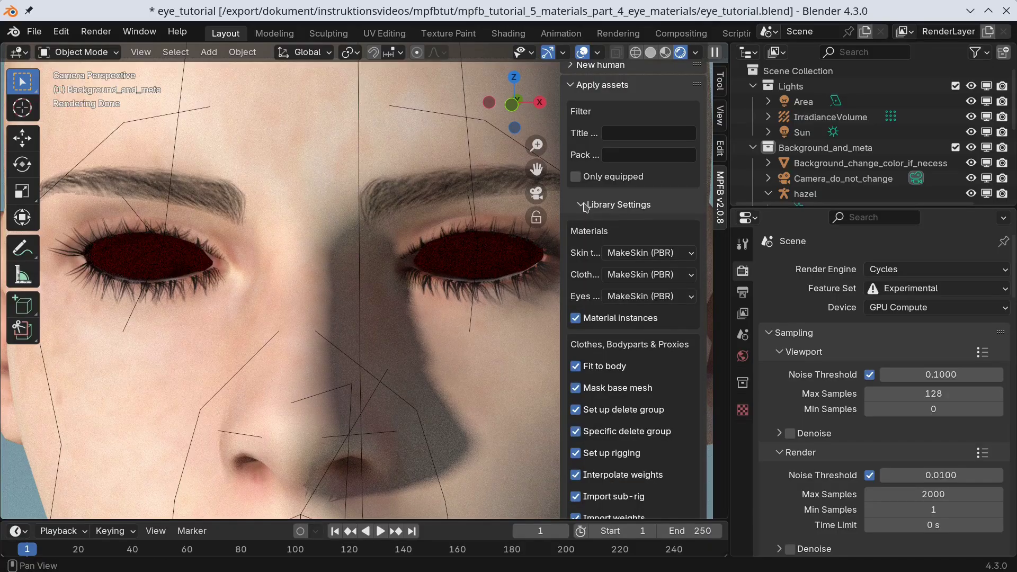
{"action": "left_click", "coordinate": [653, 299]}
{"action": "left_click", "coordinate": [655, 349]}
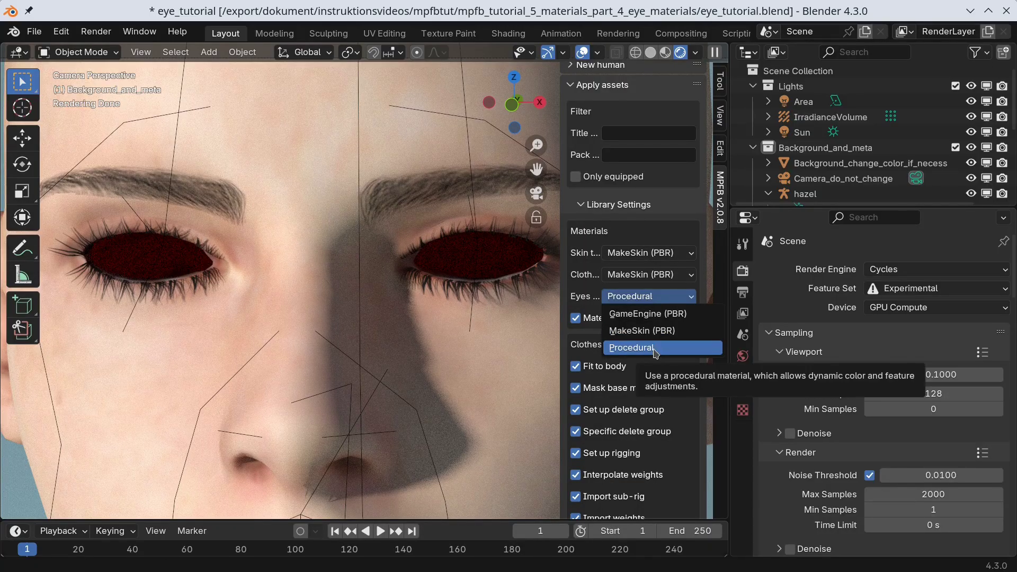
{"action": "left_click", "coordinate": [655, 349]}
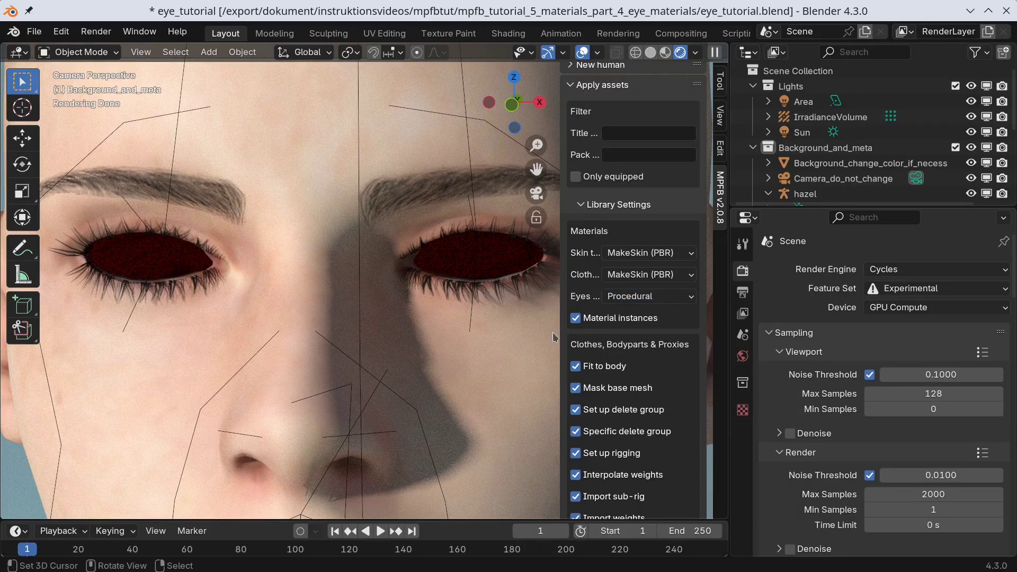
{"action": "left_click", "coordinate": [581, 204]}
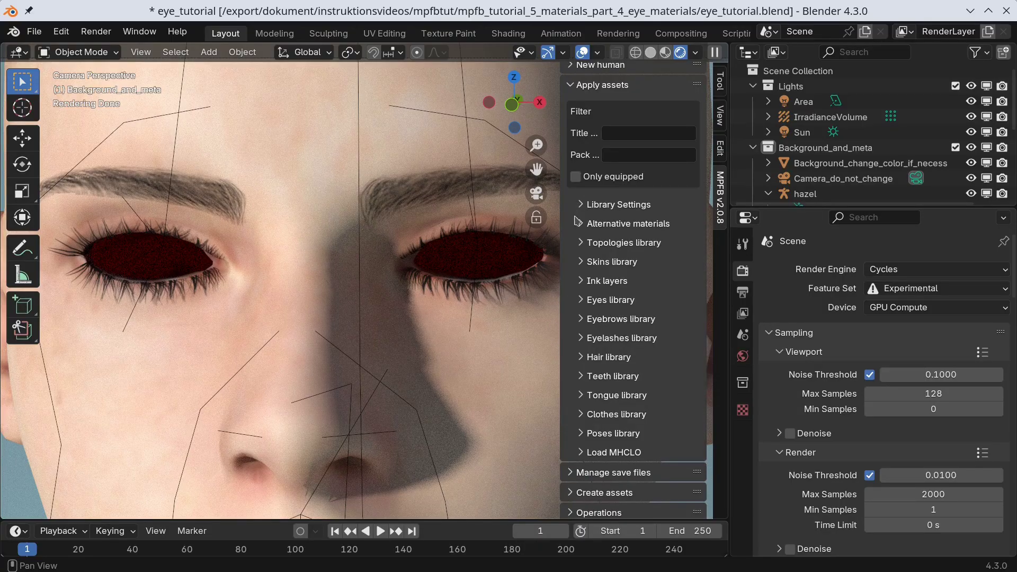
Load Low-poly procedural eyes onto the hazel character from the Eyes library.
{"action": "left_click", "coordinate": [586, 299]}
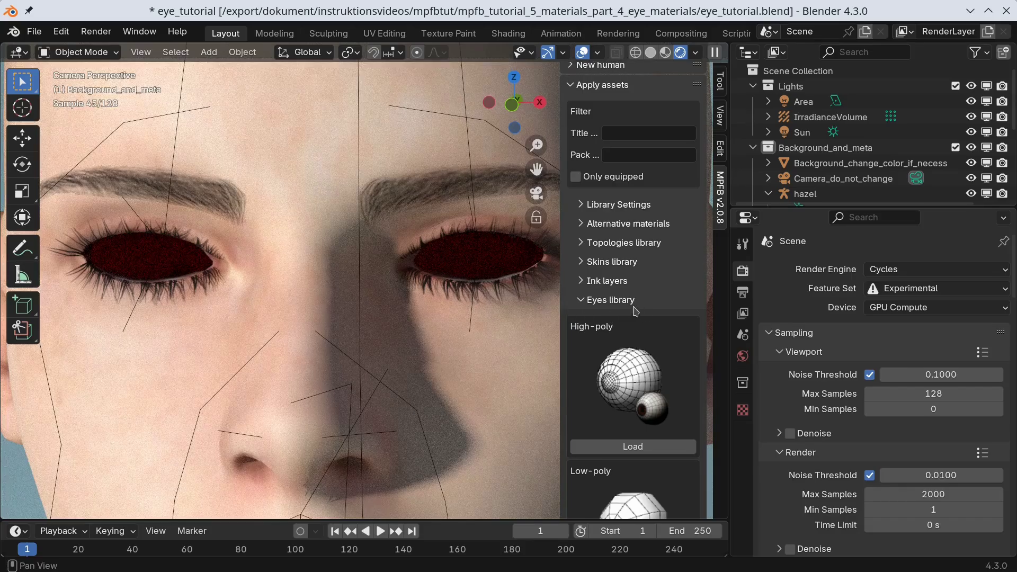
{"action": "scroll", "coordinate": [630, 297], "scroll_direction": "down", "scroll_amount": 3}
{"action": "scroll", "coordinate": [630, 298], "scroll_direction": "down", "scroll_amount": 5}
{"action": "scroll", "coordinate": [625, 344], "scroll_direction": "down", "scroll_amount": 3}
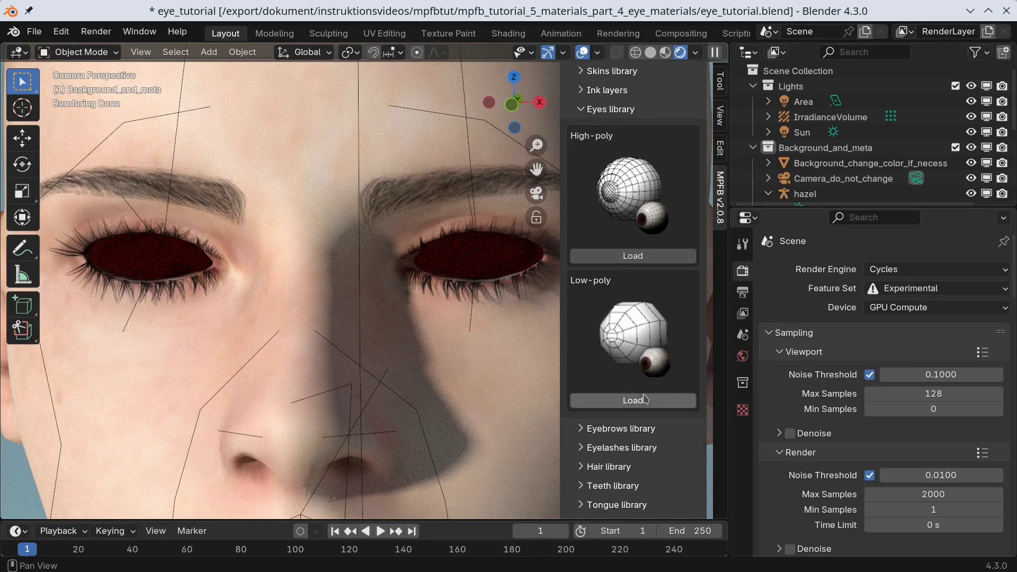
{"action": "left_click", "coordinate": [620, 397]}
{"action": "left_click", "coordinate": [635, 421]}
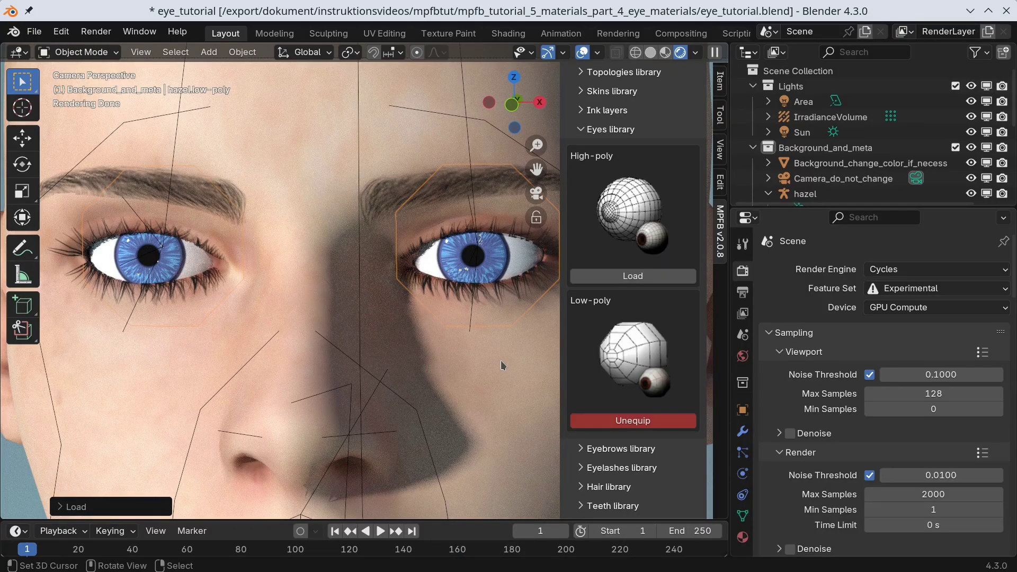
Delete the low-poly eyes and load High-poly procedural eyes onto hazel.
{"action": "key", "text": "Delete"}
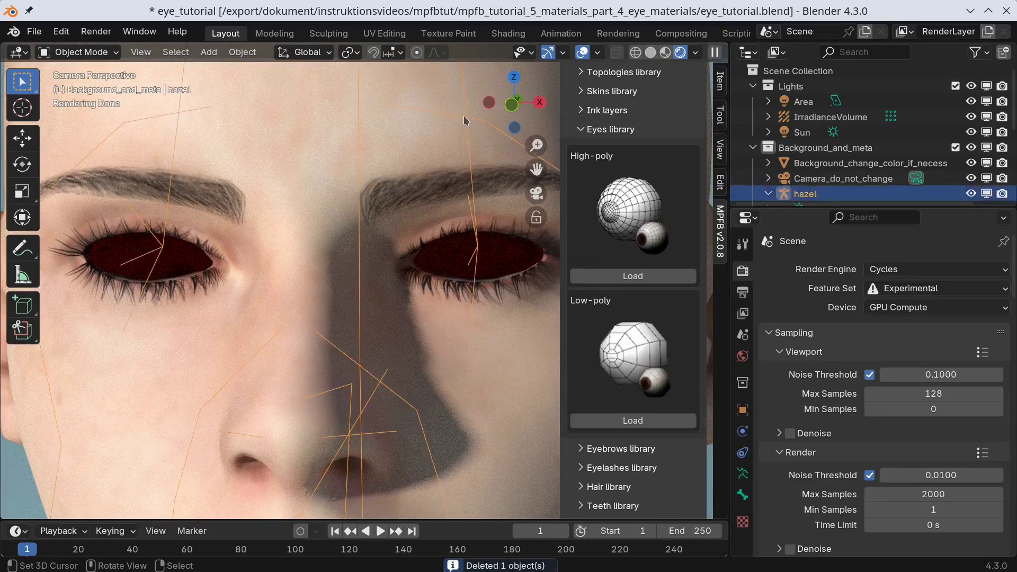
{"action": "left_click", "coordinate": [635, 276]}
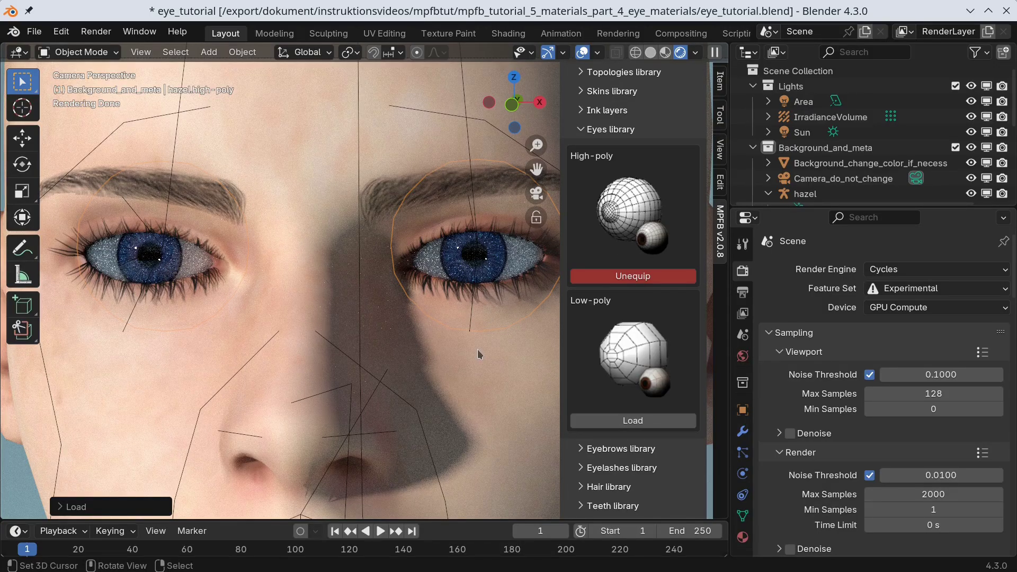
Switch back to low-poly eyes and expand the eye material settings panel.
{"action": "left_click", "coordinate": [636, 420]}
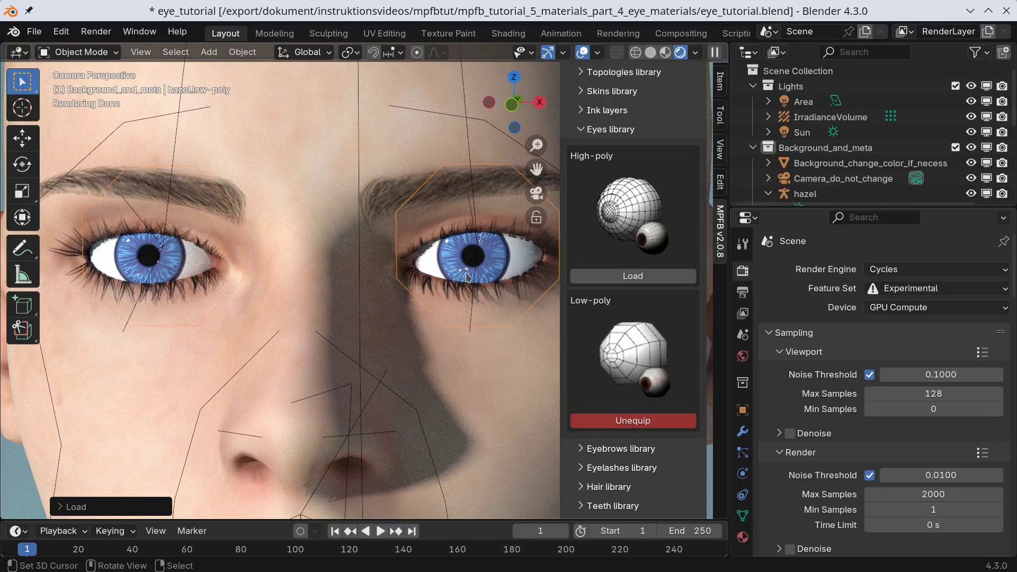
{"action": "left_click", "coordinate": [742, 537]}
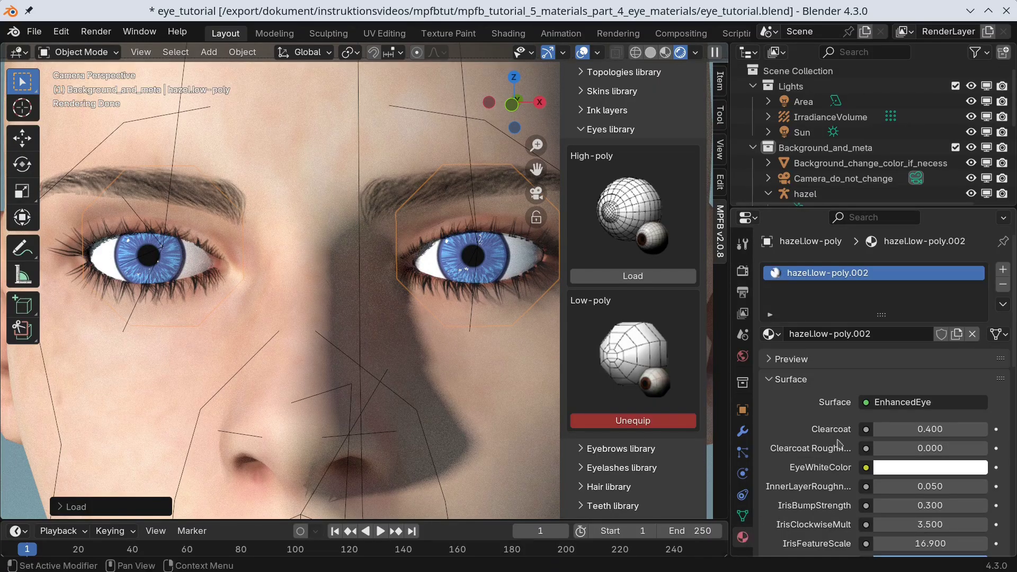
{"action": "left_click_drag", "start_coordinate": [847, 208], "coordinate": [848, 124]}
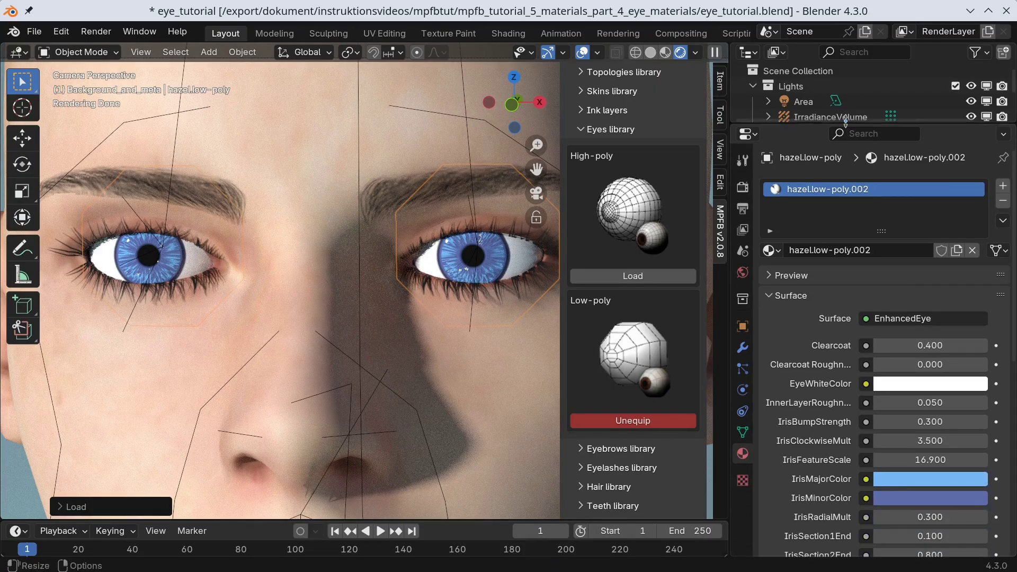
{"action": "scroll", "coordinate": [815, 332], "scroll_direction": "down", "scroll_amount": 4}
{"action": "scroll", "coordinate": [809, 320], "scroll_direction": "down", "scroll_amount": 2}
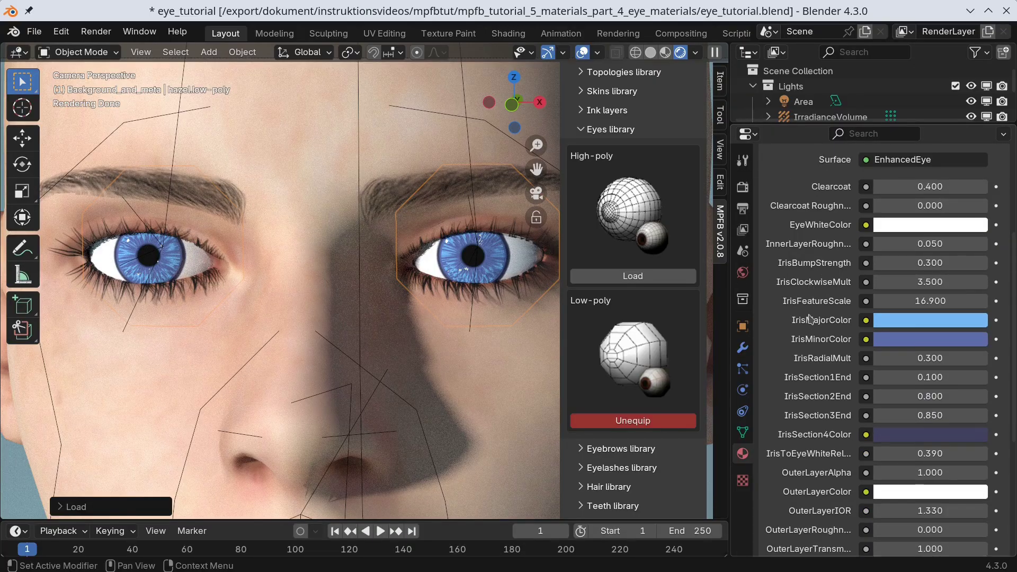
Set IrisMajorColor bright green, IrisMinorColor green and IrisSection4Color olive.
{"action": "left_click", "coordinate": [910, 321]}
{"action": "left_click_drag", "start_coordinate": [917, 99], "coordinate": [847, 104]}
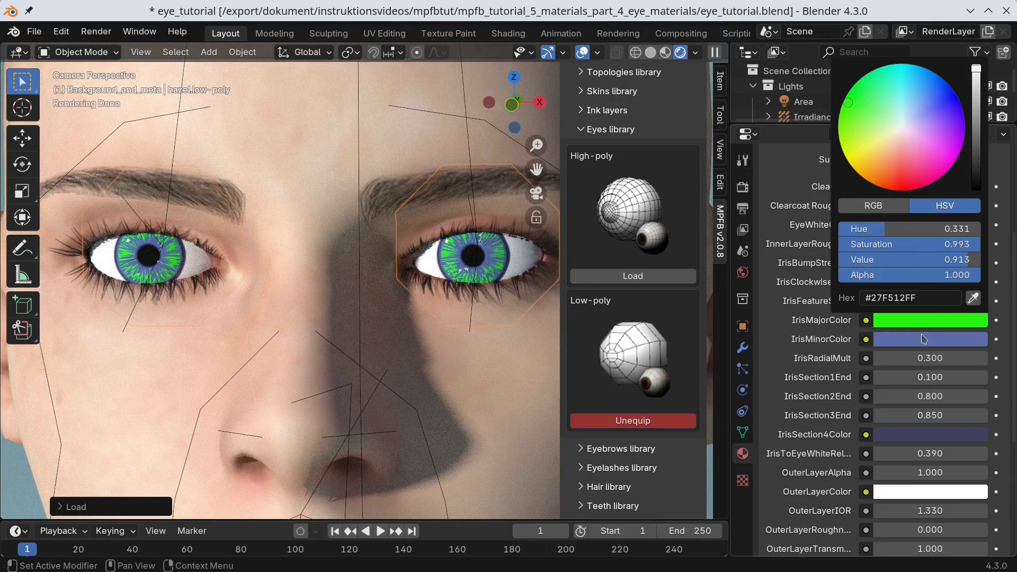
{"action": "left_click", "coordinate": [924, 341]}
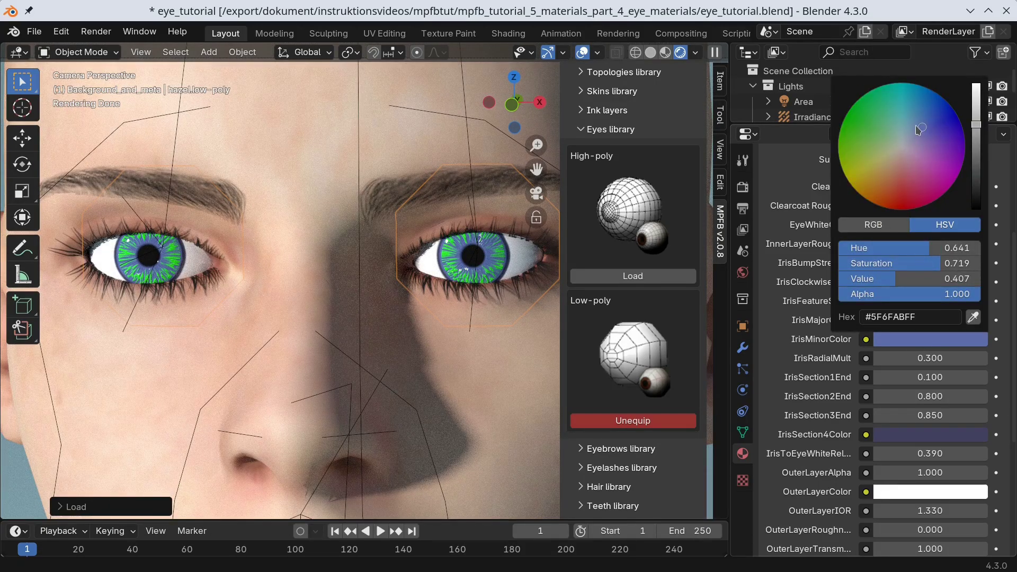
{"action": "left_click_drag", "start_coordinate": [916, 133], "coordinate": [843, 121]}
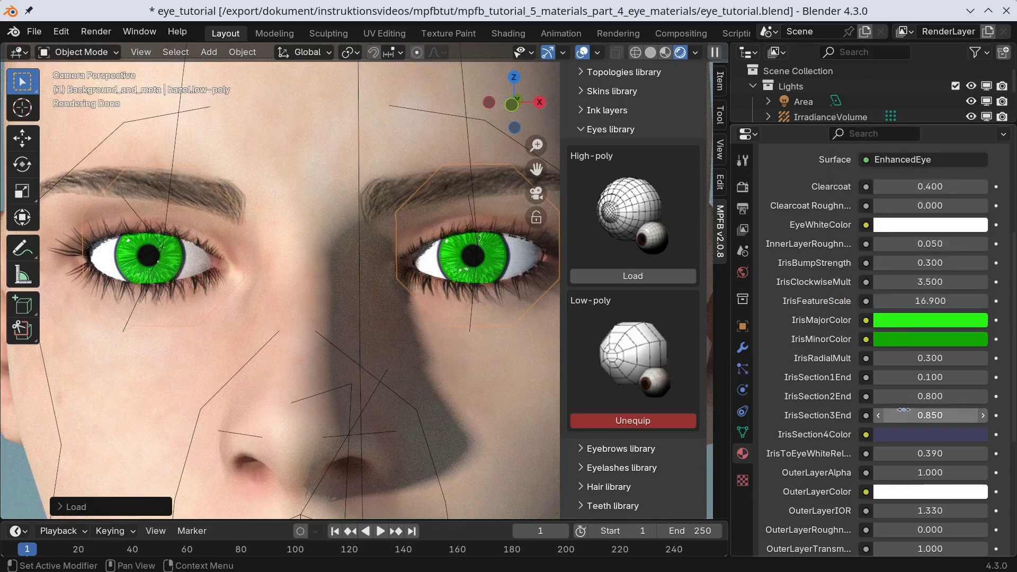
{"action": "left_click", "coordinate": [916, 443]}
{"action": "left_click_drag", "start_coordinate": [915, 241], "coordinate": [846, 253]}
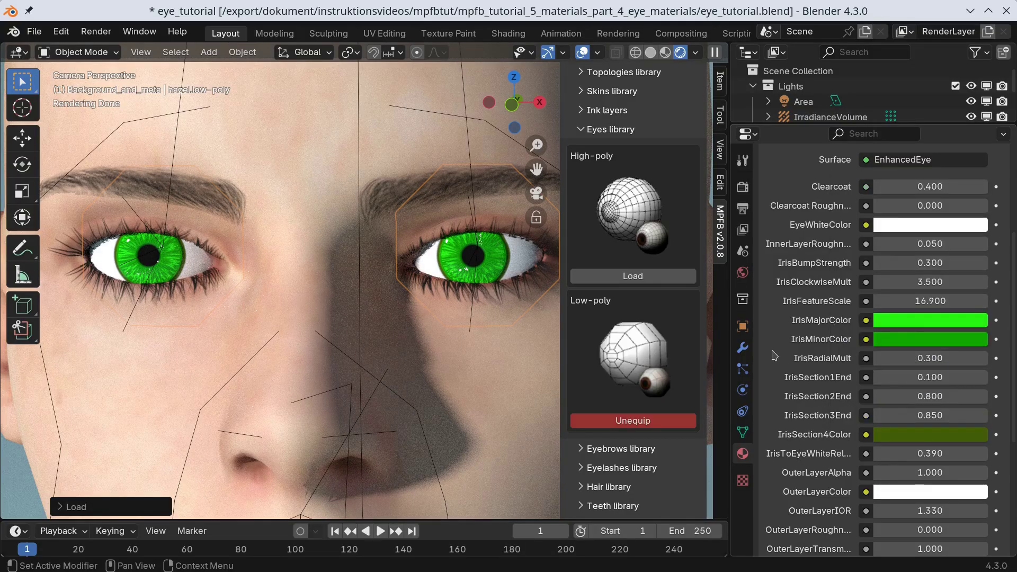
Try IrisToEyeWhiteRel at 0.390 and 0.590, settle on 0.490, then raise the pupil size.
{"action": "scroll", "coordinate": [901, 336], "scroll_direction": "down", "scroll_amount": 3}
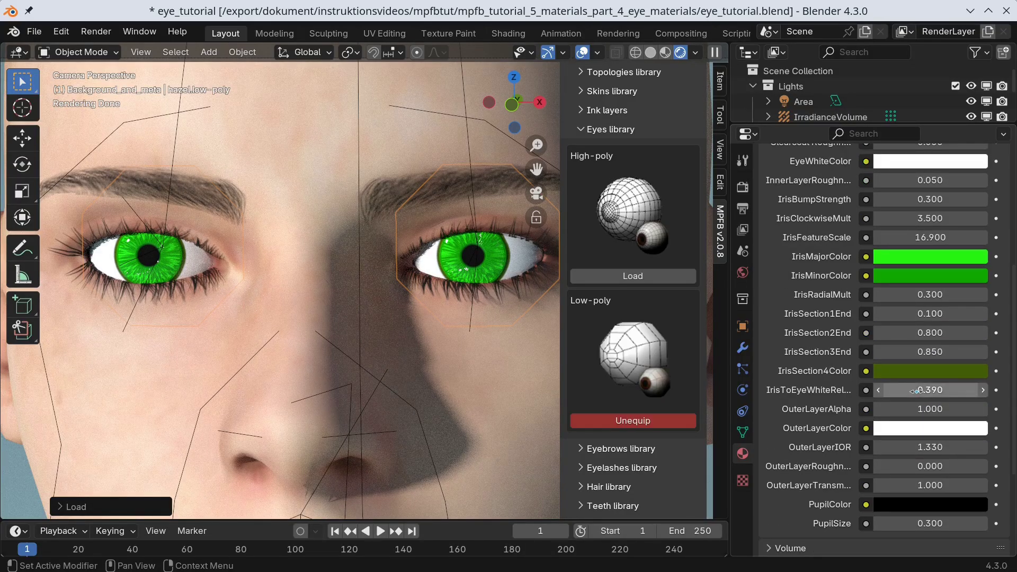
{"action": "left_click_drag", "start_coordinate": [894, 391], "coordinate": [858, 392]}
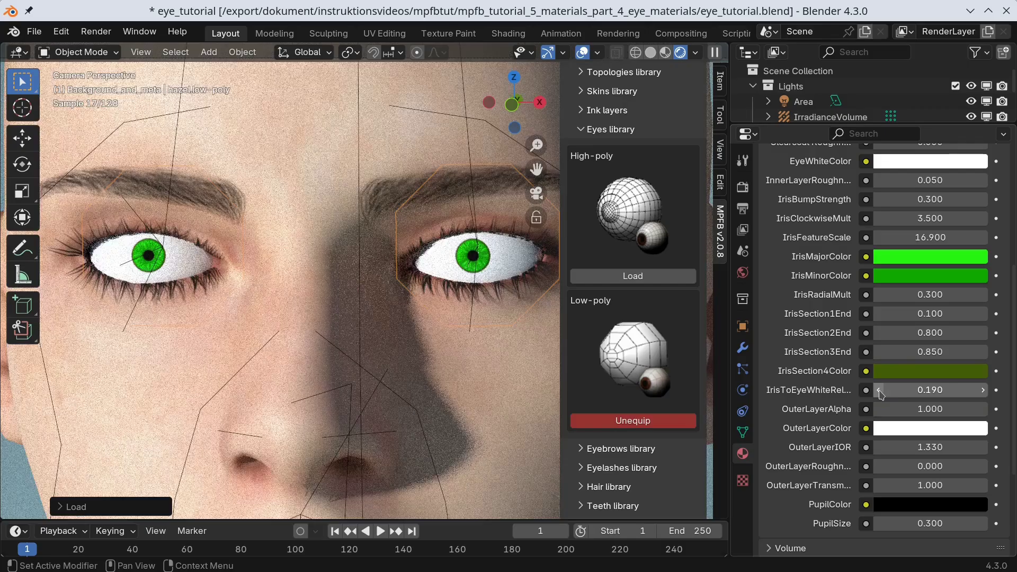
{"action": "left_click", "coordinate": [982, 391]}
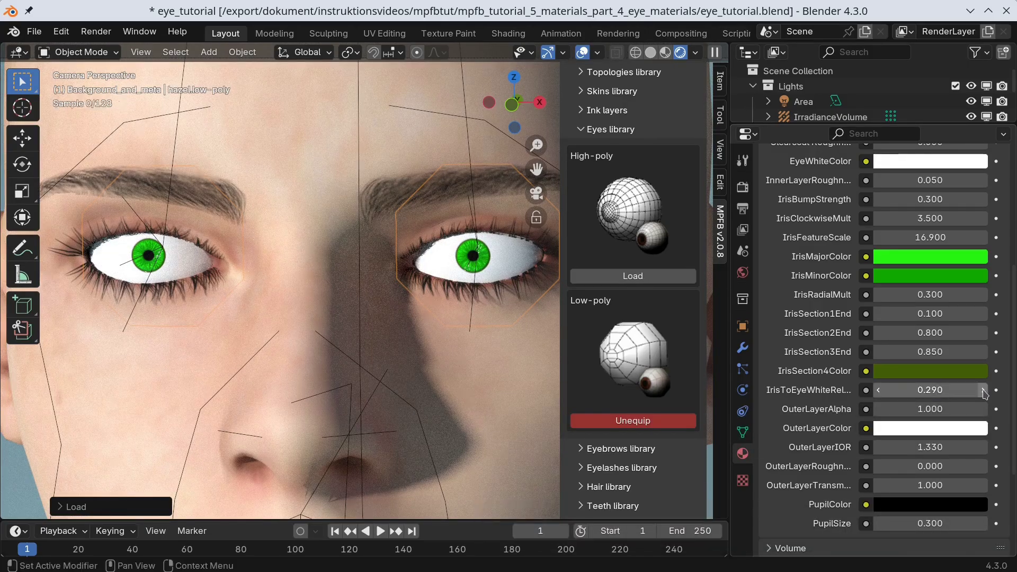
{"action": "left_click", "coordinate": [983, 391]}
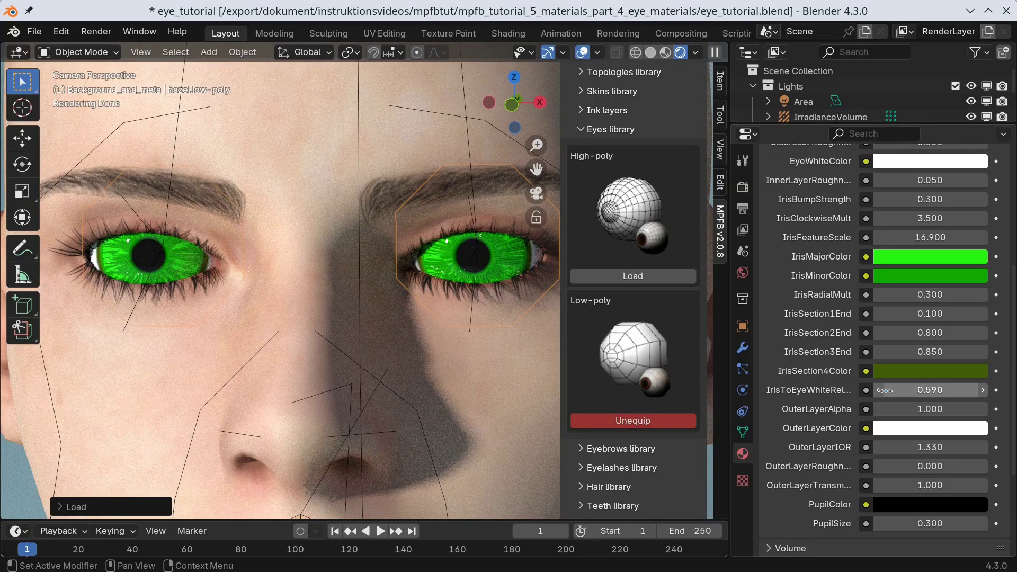
{"action": "left_click", "coordinate": [878, 390]}
{"action": "left_click", "coordinate": [982, 523]}
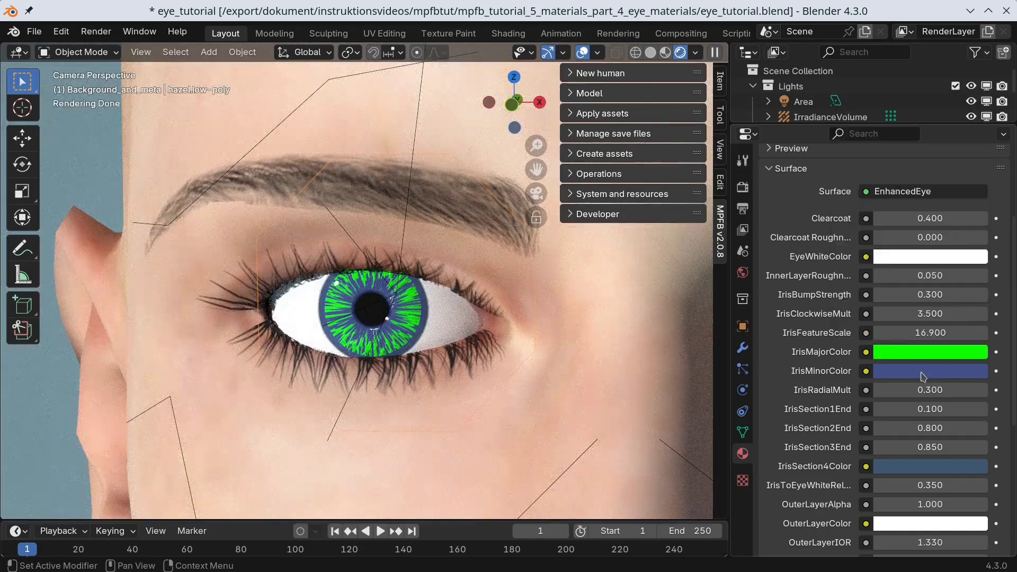
Set IrisMinorColor red, IrisSection4Color blue and PupilColor yellow.
{"action": "left_click", "coordinate": [923, 371]}
{"action": "left_click", "coordinate": [941, 239]}
{"action": "left_click", "coordinate": [930, 466]}
{"action": "left_click", "coordinate": [958, 244]}
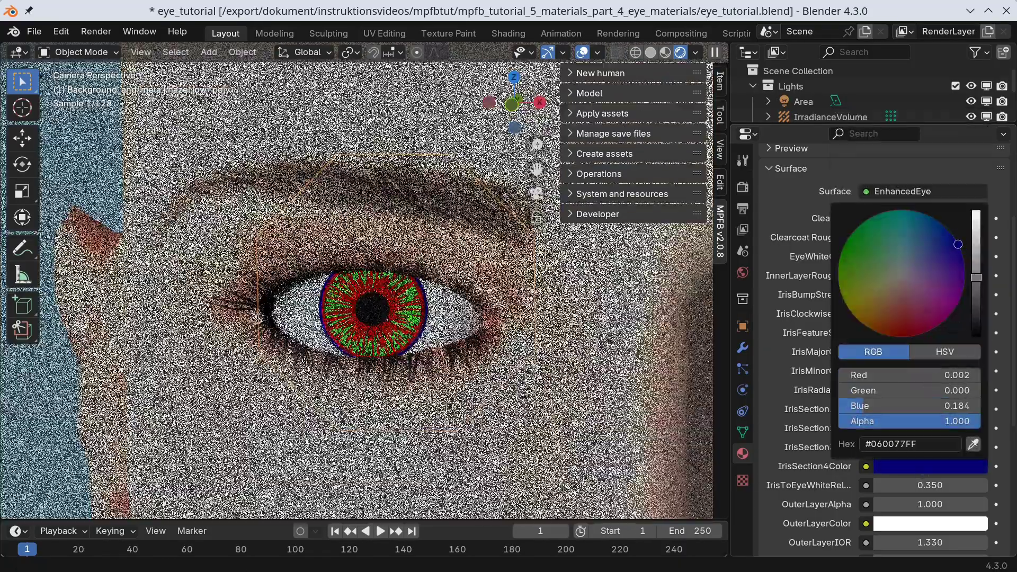
{"action": "scroll", "coordinate": [825, 365], "scroll_direction": "down", "scroll_amount": 5}
{"action": "left_click", "coordinate": [930, 504]}
{"action": "left_click", "coordinate": [848, 343]}
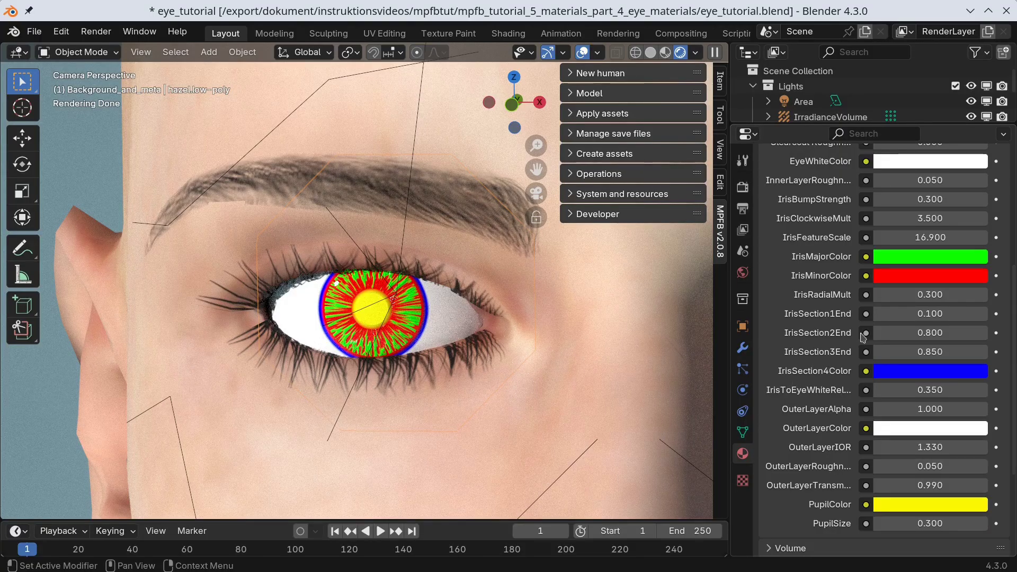
Adjust the iris section ends, settling at 0.100, 0.600 and 0.750.
{"action": "left_click", "coordinate": [984, 314]}
{"action": "left_click", "coordinate": [984, 314]}
{"action": "left_click", "coordinate": [983, 314]}
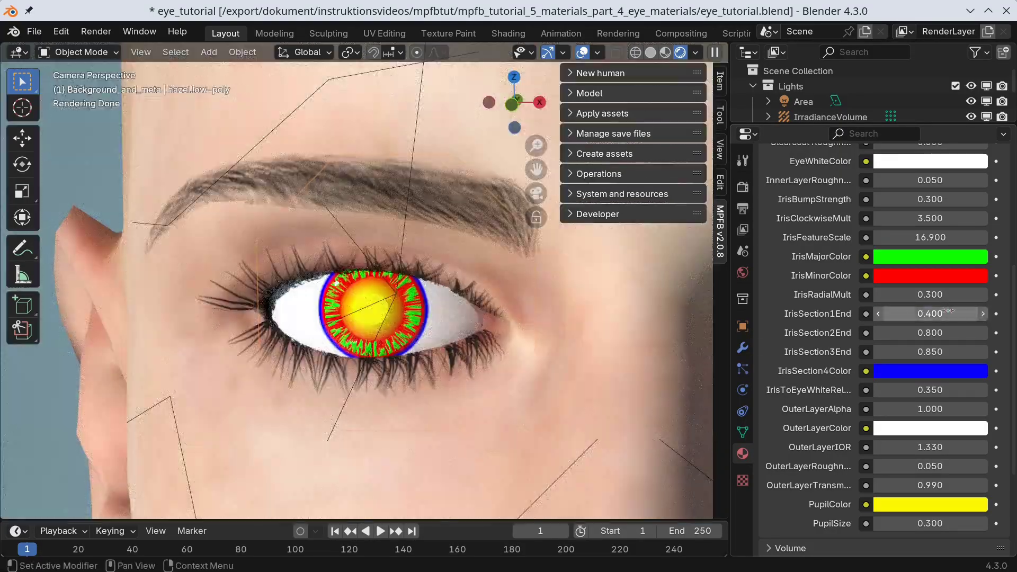
{"action": "left_click", "coordinate": [879, 314]}
{"action": "left_click", "coordinate": [879, 314]}
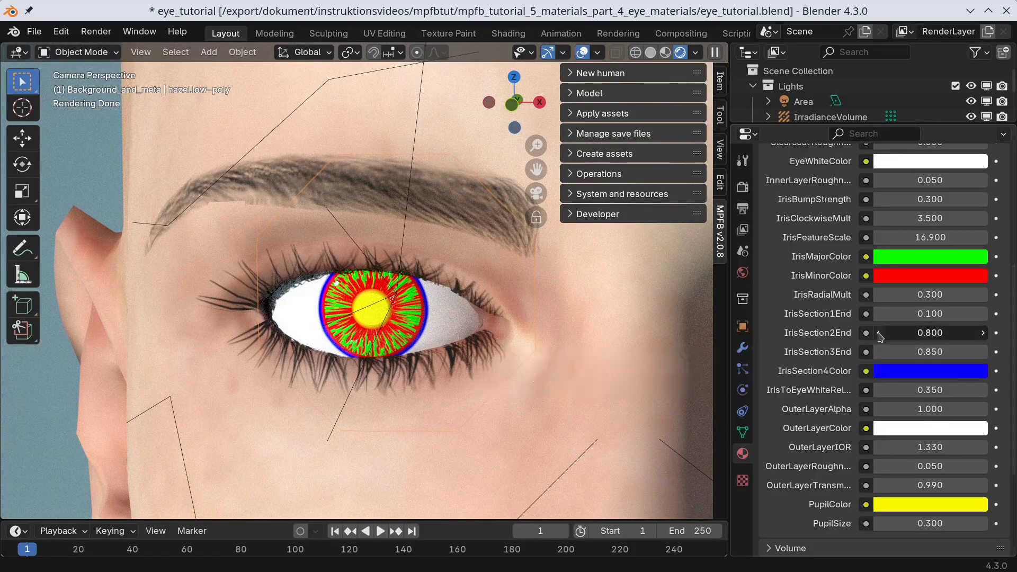
{"action": "left_click", "coordinate": [879, 333]}
{"action": "left_click", "coordinate": [879, 332]}
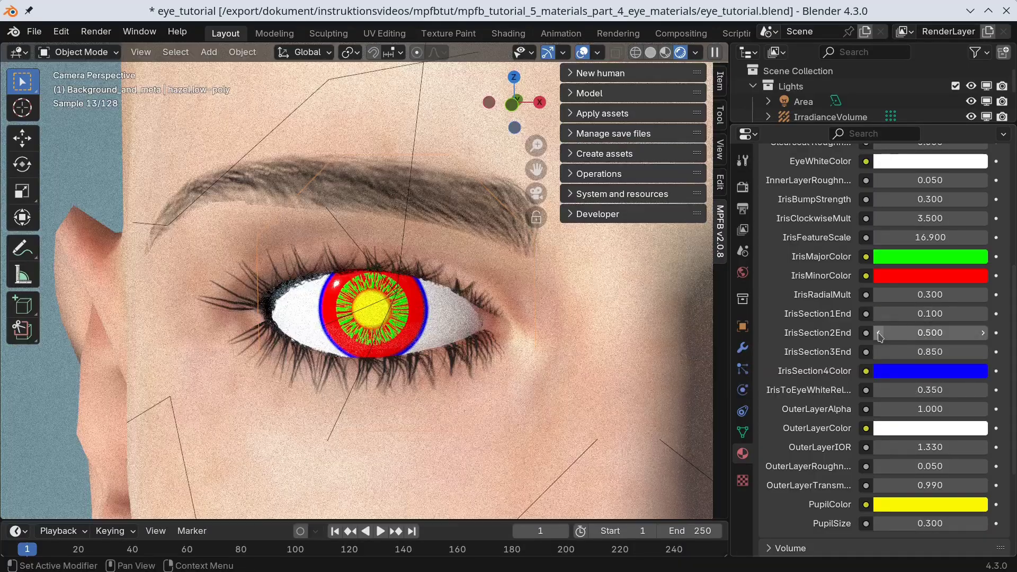
{"action": "left_click", "coordinate": [982, 333]}
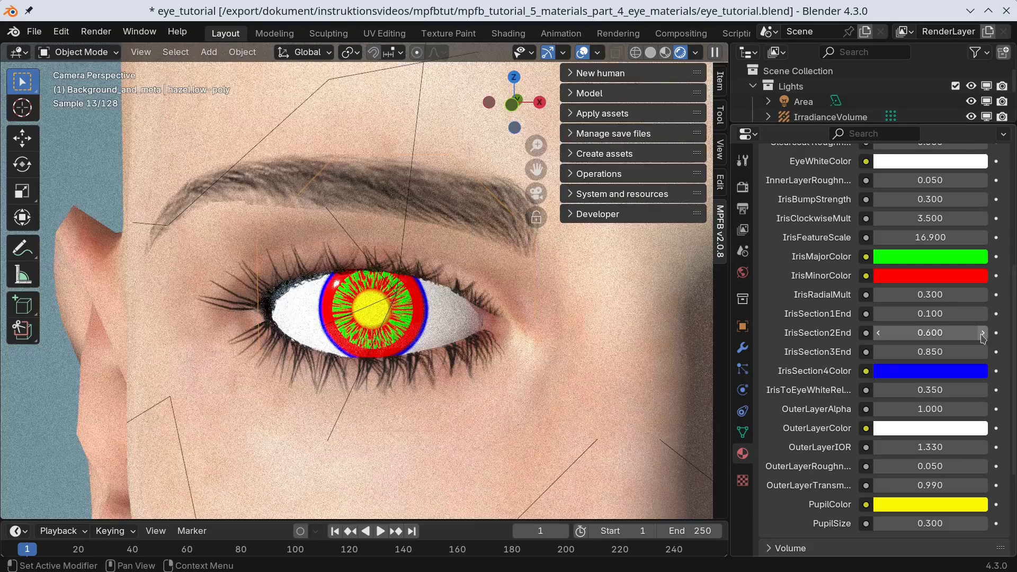
{"action": "left_click", "coordinate": [879, 352]}
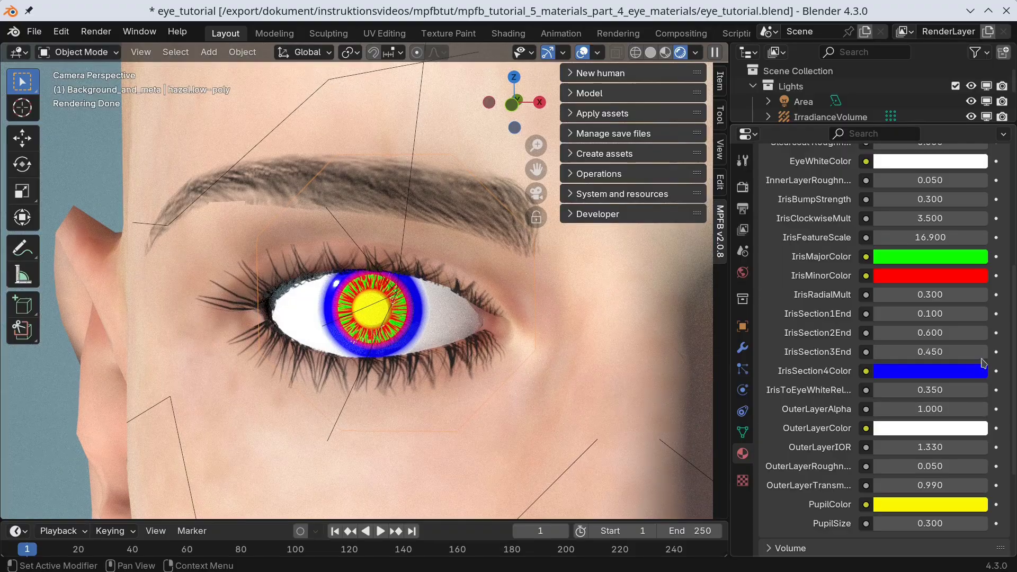
{"action": "left_click", "coordinate": [982, 351]}
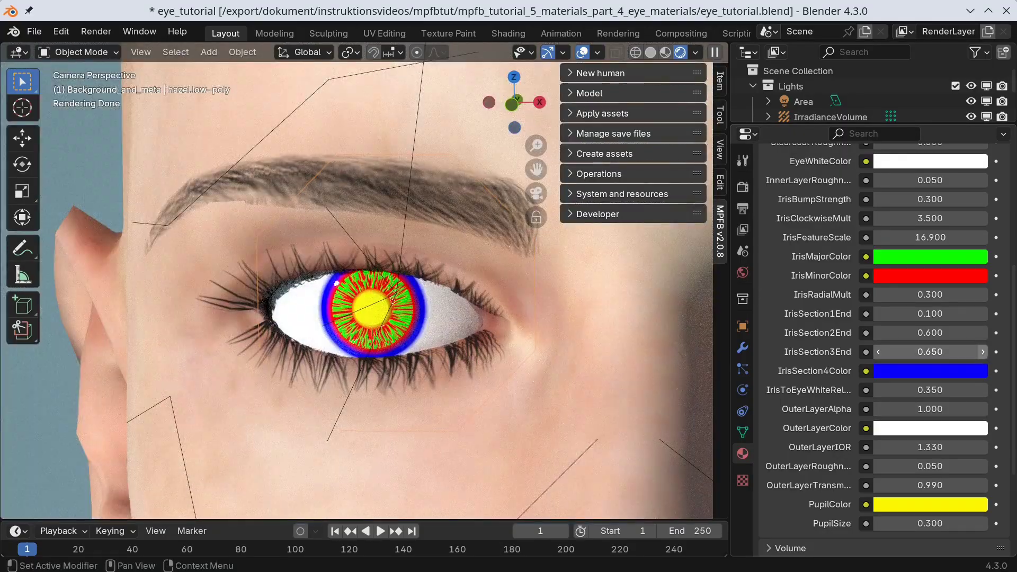
{"action": "left_click", "coordinate": [983, 352]}
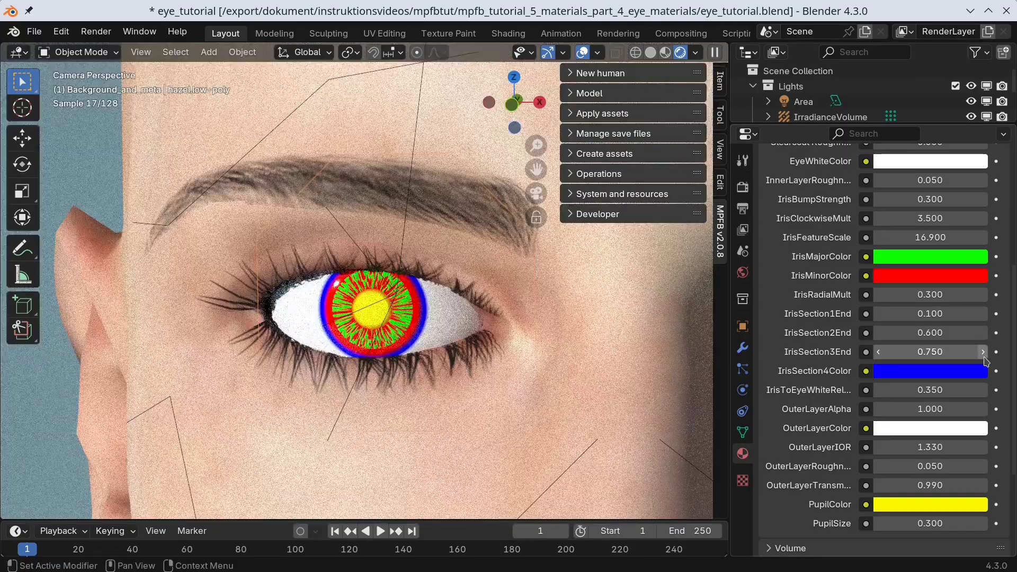
{"action": "left_click", "coordinate": [983, 352]}
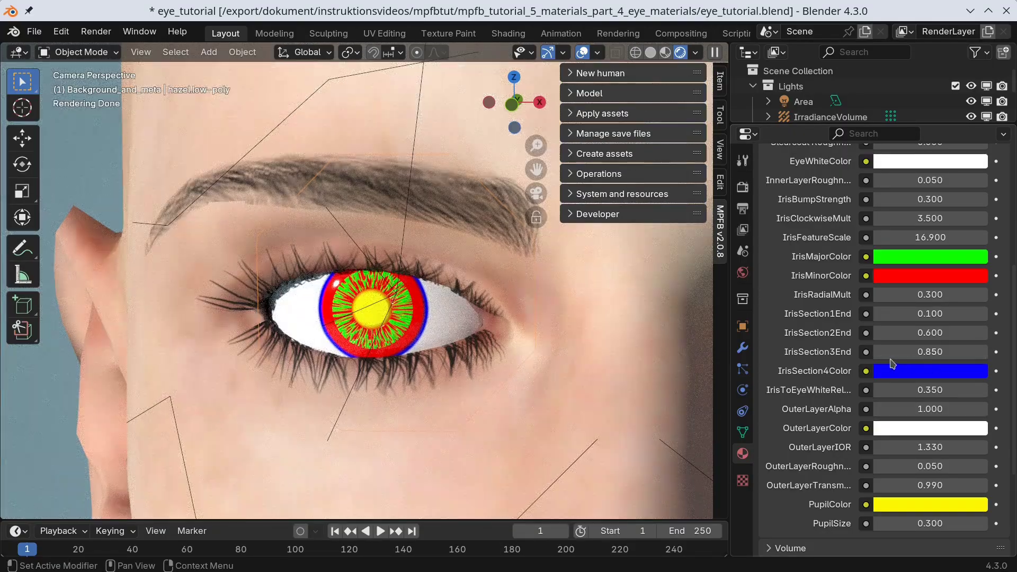
{"action": "left_click", "coordinate": [879, 353]}
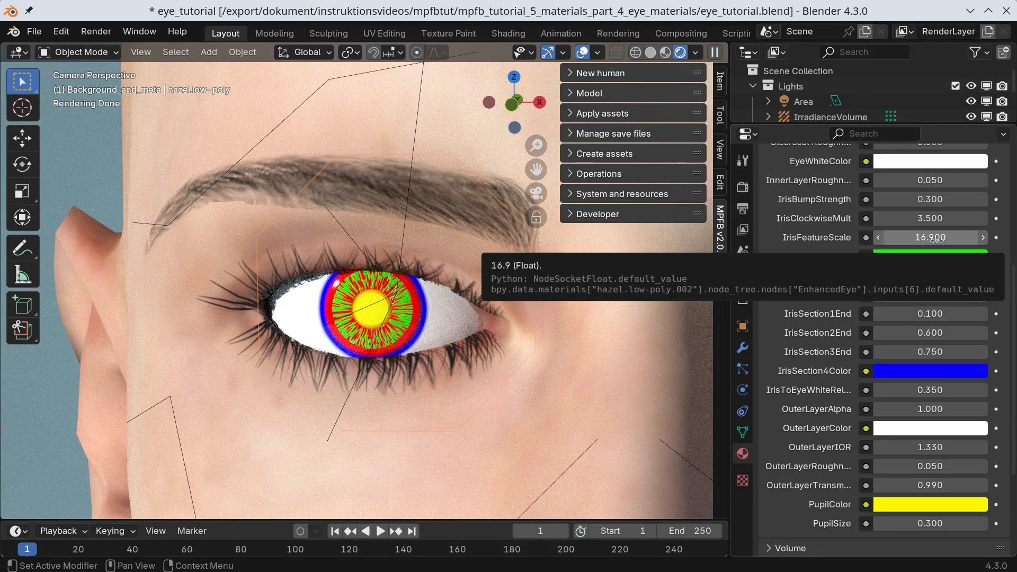
Try IrisFeatureScale values 3 and 40, then settle on 10.
{"action": "left_click", "coordinate": [936, 239]}
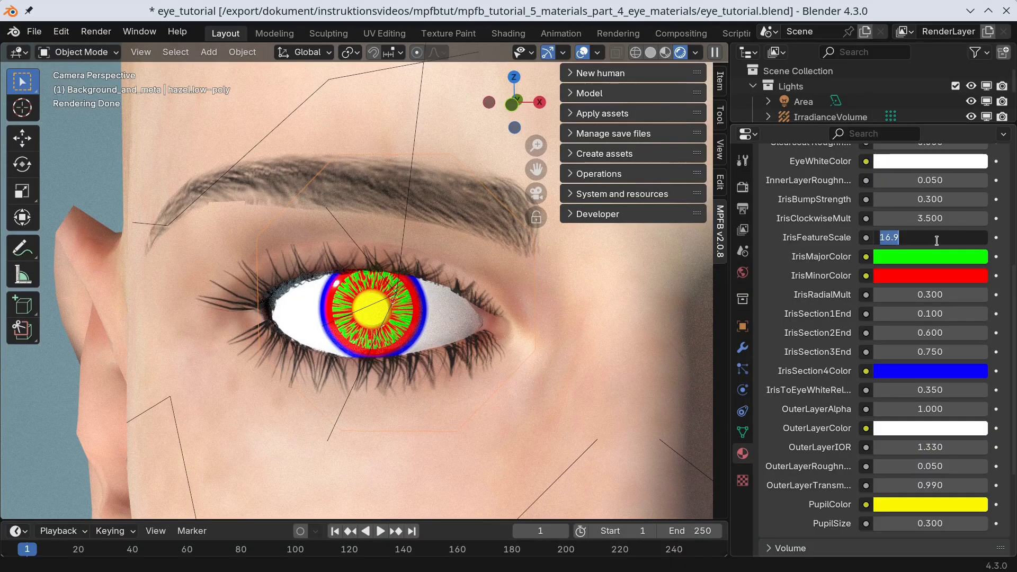
{"action": "type", "text": "3"}
{"action": "key", "text": "Return"}
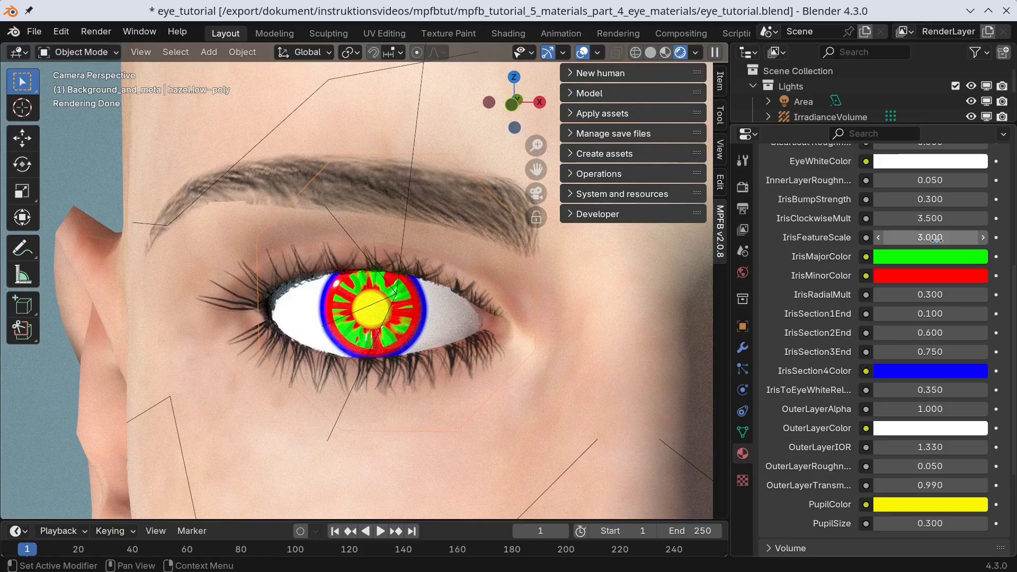
{"action": "left_click", "coordinate": [937, 240]}
{"action": "type", "text": "40"}
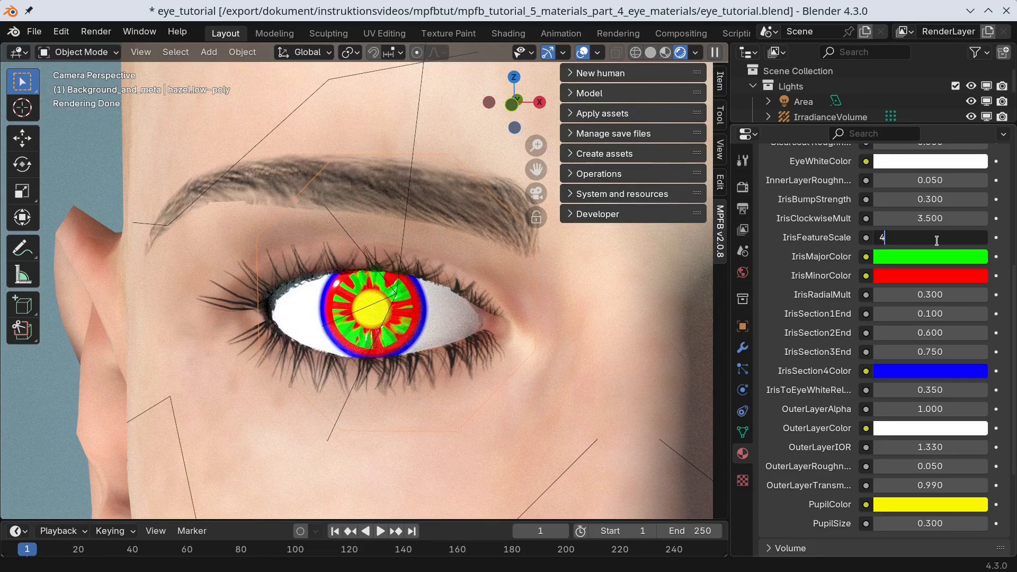
{"action": "key", "text": "Return"}
{"action": "left_click", "coordinate": [936, 239]}
{"action": "type", "text": "10"}
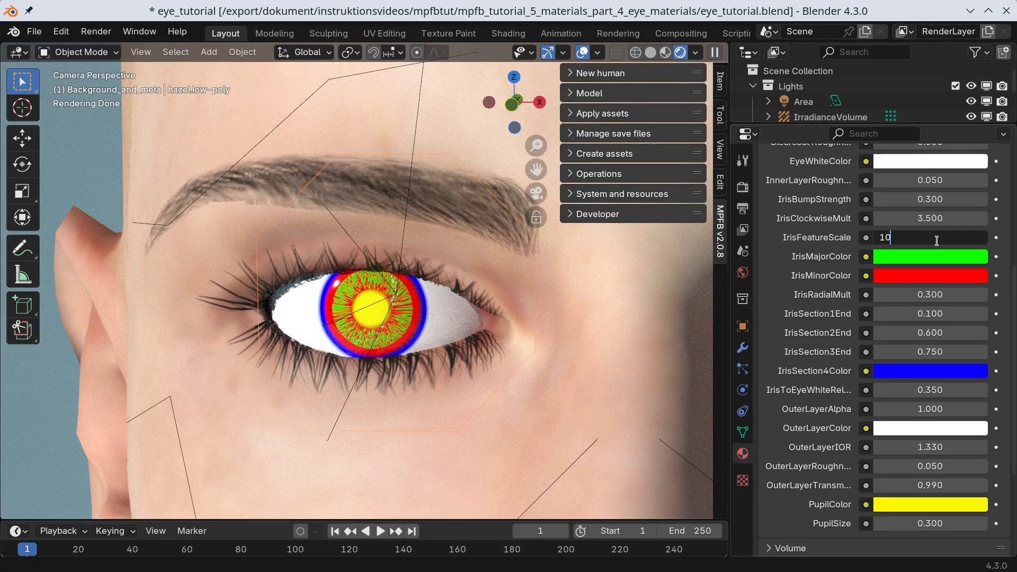
{"action": "key", "text": "Return"}
{"action": "scroll", "coordinate": [936, 239], "scroll_direction": "up", "scroll_amount": 3}
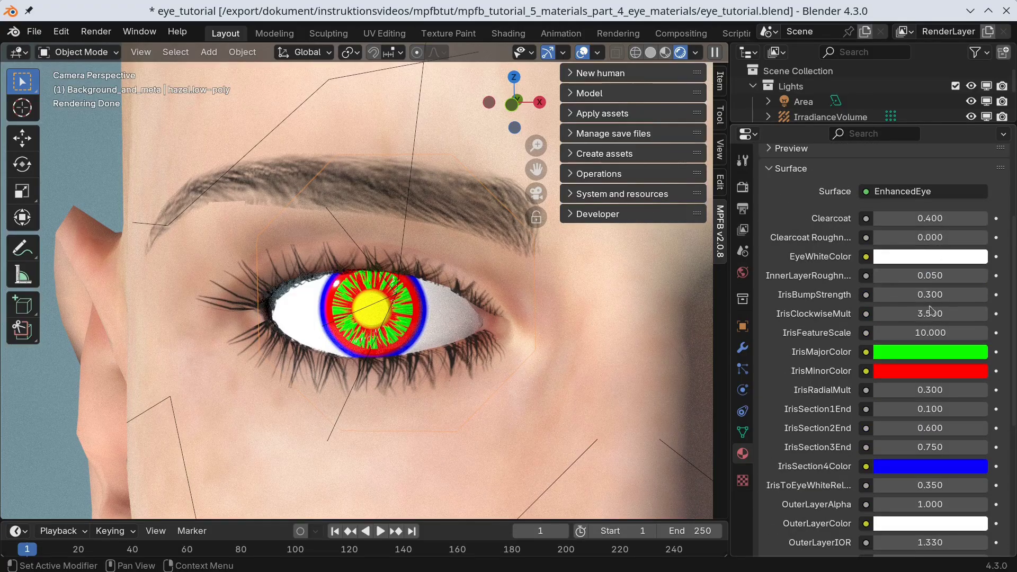
{"action": "scroll", "coordinate": [930, 327], "scroll_direction": "down", "scroll_amount": 1}
{"action": "scroll", "coordinate": [930, 328], "scroll_direction": "down", "scroll_amount": 3}
Experiment with IrisRadialMult, trying 0.500 before returning it to 0.300.
{"action": "mouse_move", "coordinate": [931, 294]}
{"action": "left_mouse_down"}
{"action": "mouse_move", "coordinate": [920, 294]}
{"action": "mouse_move", "coordinate": [941, 294]}
{"action": "mouse_move", "coordinate": [885, 299]}
{"action": "mouse_move", "coordinate": [900, 296]}
{"action": "left_mouse_up"}
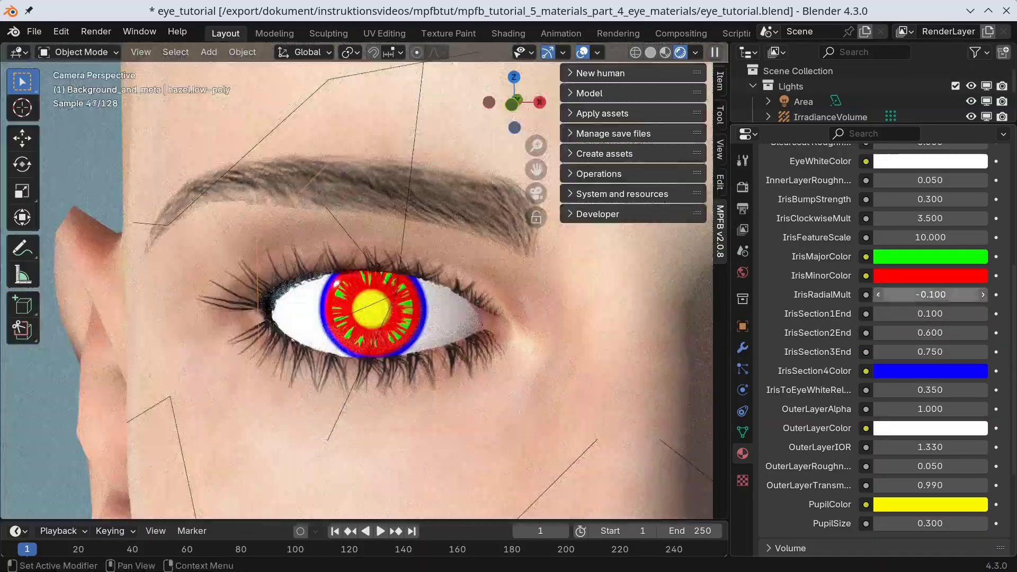
{"action": "left_click", "coordinate": [983, 295]}
{"action": "left_click", "coordinate": [983, 295]}
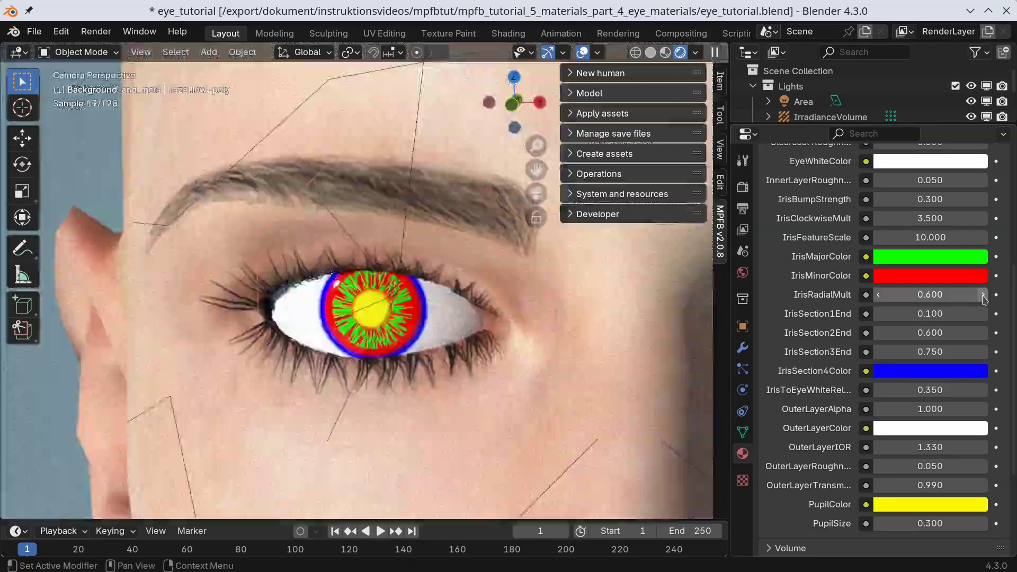
{"action": "left_click", "coordinate": [878, 295]}
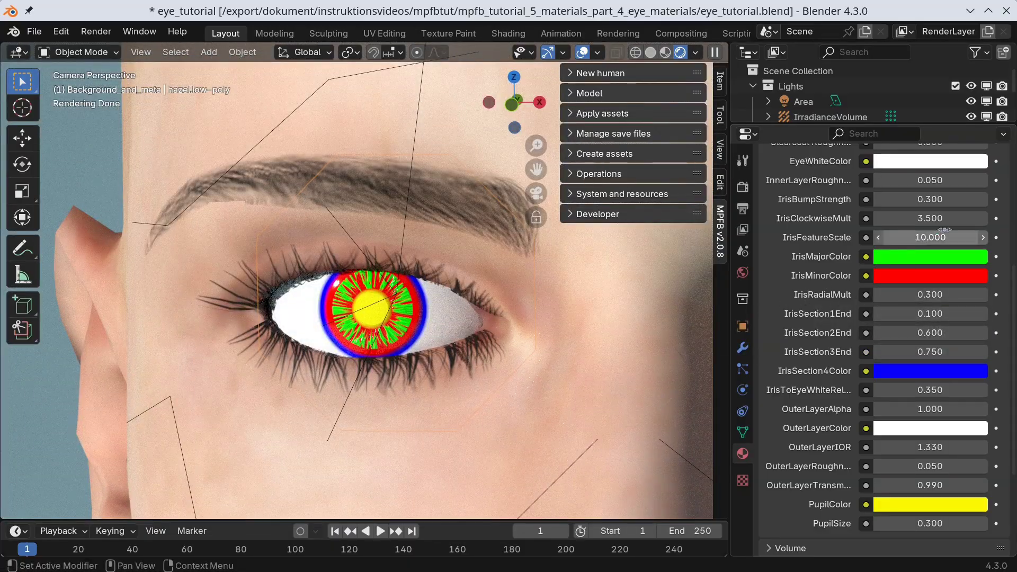
Raise IrisClockwiseMult to 3.700, then drag it down to settle at -1.300.
{"action": "left_click", "coordinate": [984, 219]}
{"action": "left_click", "coordinate": [983, 218]}
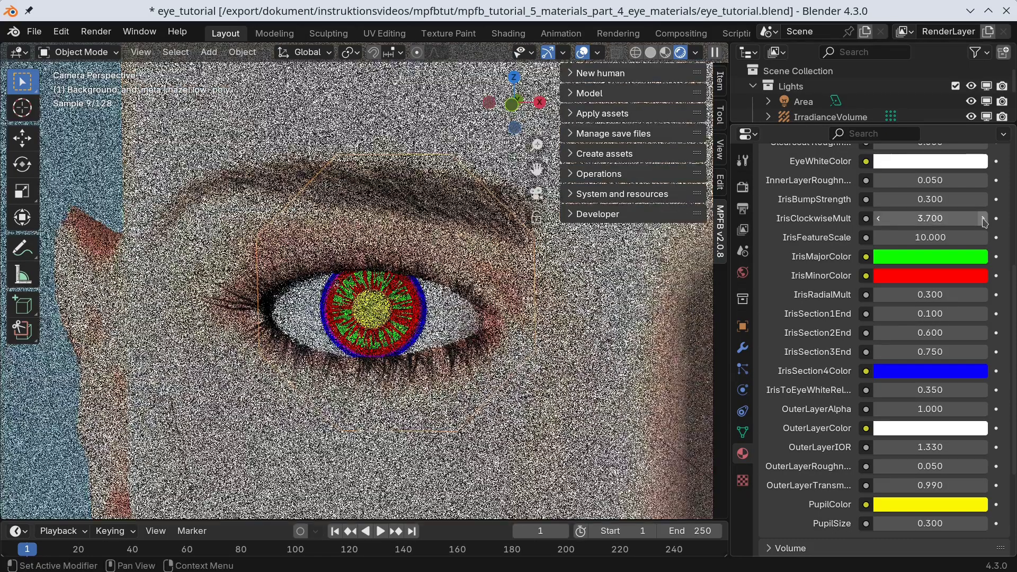
{"action": "mouse_move", "coordinate": [984, 222]}
{"action": "left_mouse_down"}
{"action": "mouse_move", "coordinate": [900, 221]}
{"action": "mouse_move", "coordinate": [969, 221]}
{"action": "left_mouse_up"}
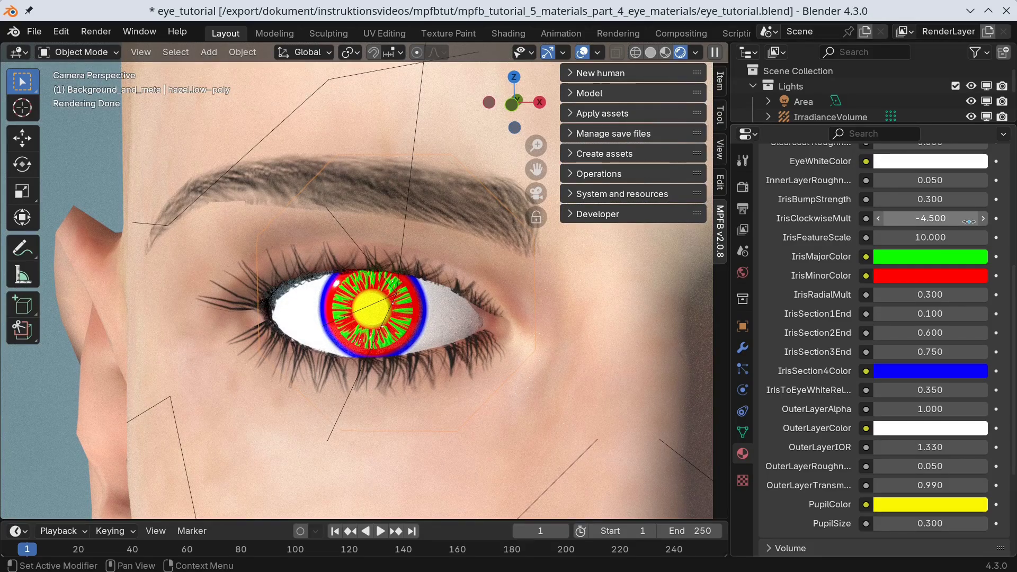
{"action": "left_click_drag", "start_coordinate": [968, 221], "coordinate": [1006, 221]}
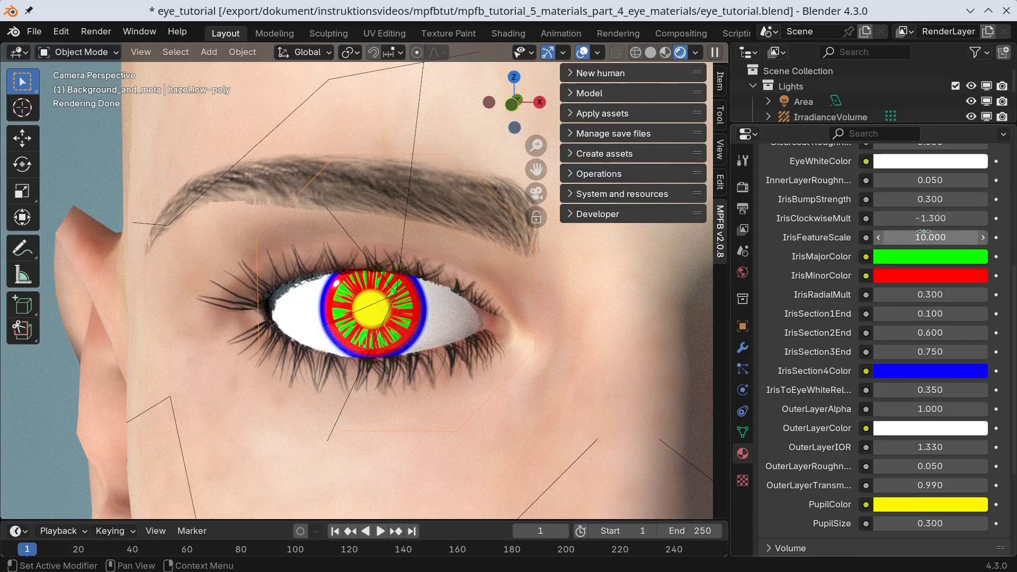
{"action": "scroll", "coordinate": [949, 170], "scroll_direction": "up", "scroll_amount": 2}
Turn IrisMajorColor, IrisMinorColor, IrisSection4Color and PupilColor grey.
{"action": "left_click", "coordinate": [930, 288]}
{"action": "left_click", "coordinate": [903, 341]}
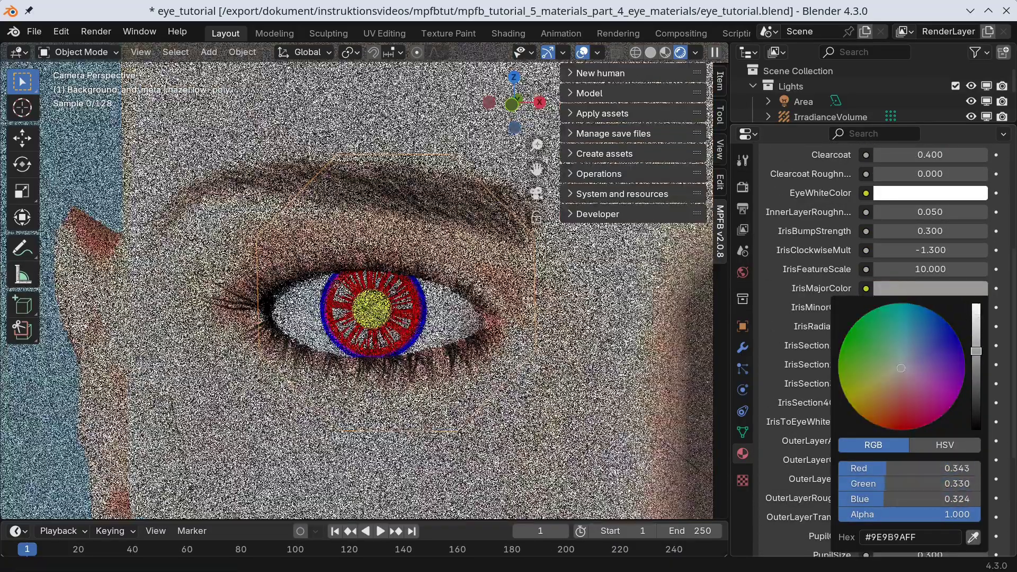
{"action": "left_click", "coordinate": [934, 309]}
{"action": "left_click", "coordinate": [901, 114]}
{"action": "left_click_drag", "start_coordinate": [975, 53], "coordinate": [975, 90]}
{"action": "left_click", "coordinate": [930, 403]}
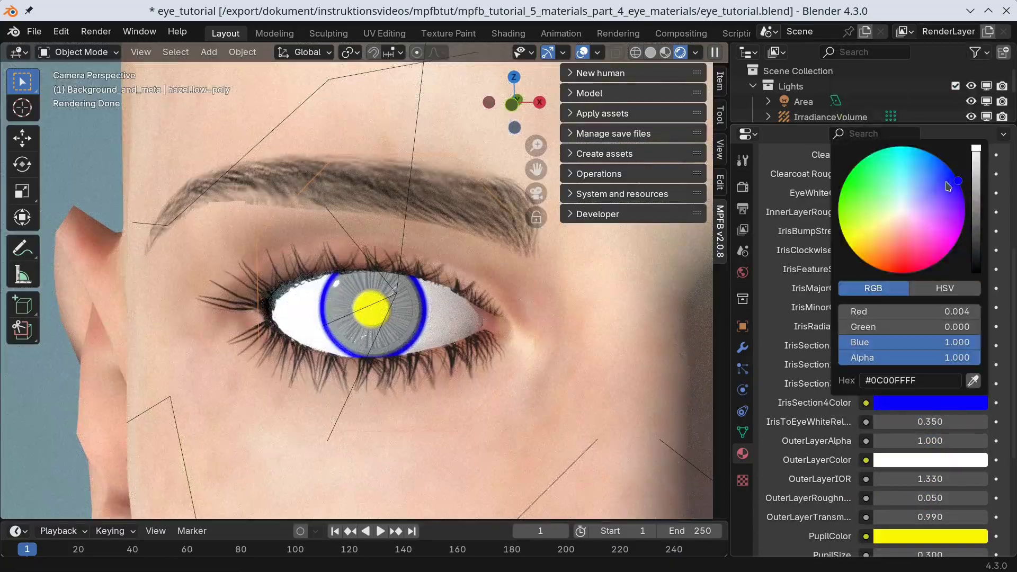
{"action": "left_click", "coordinate": [901, 208]}
{"action": "left_click", "coordinate": [930, 536]}
{"action": "left_click", "coordinate": [901, 343]}
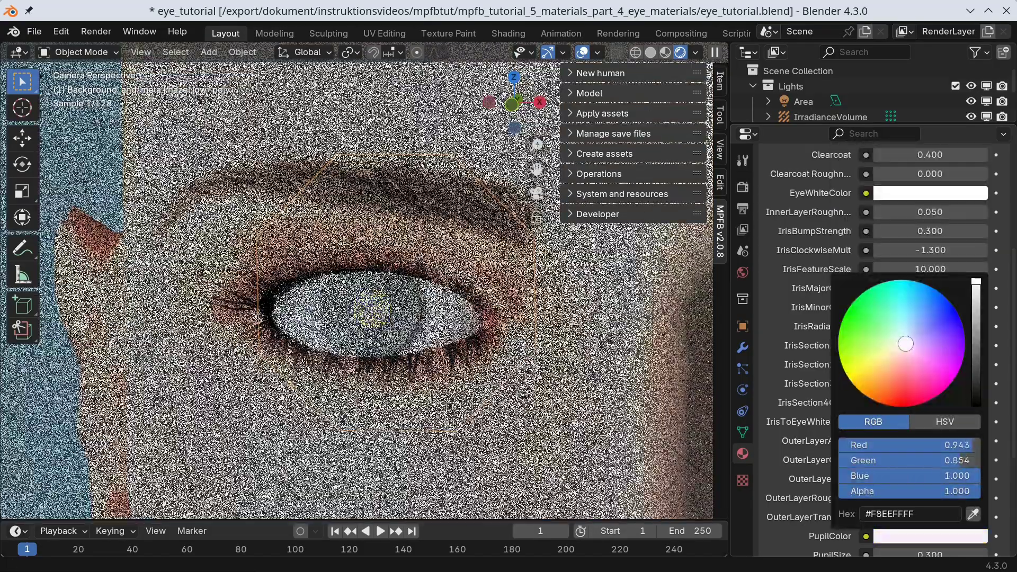
{"action": "left_click_drag", "start_coordinate": [977, 284], "coordinate": [975, 337]}
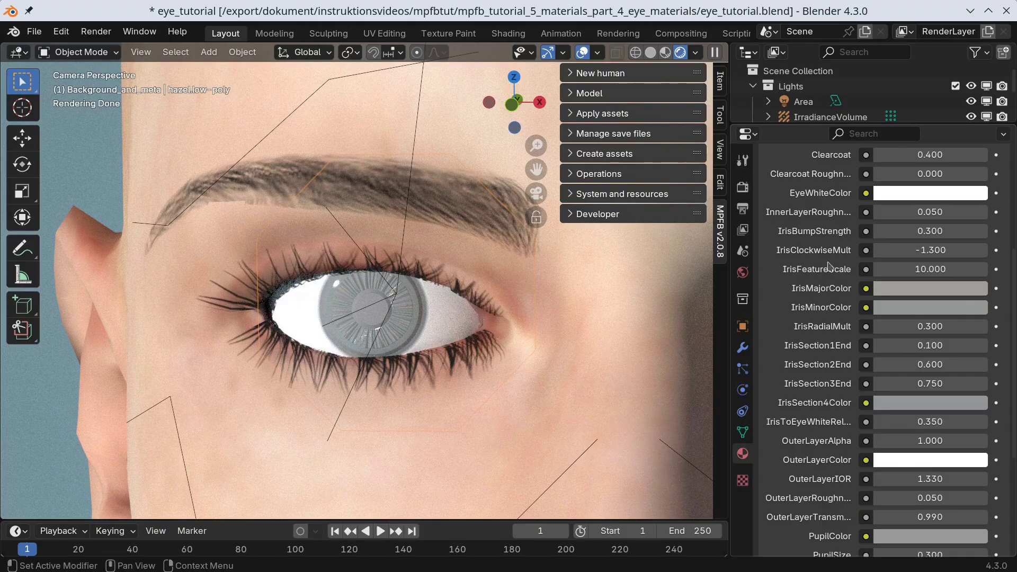
Reset IrisBumpStrength to 0, then raise it step by step toward 0.800.
{"action": "left_click", "coordinate": [953, 236]}
{"action": "type", "text": "0"}
{"action": "key", "text": "Return"}
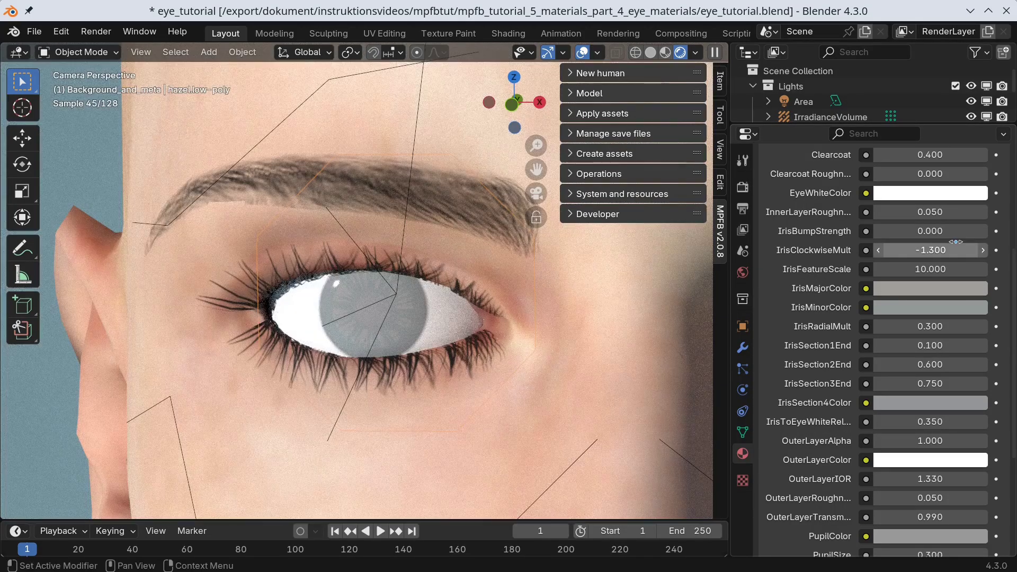
{"action": "left_click", "coordinate": [983, 232]}
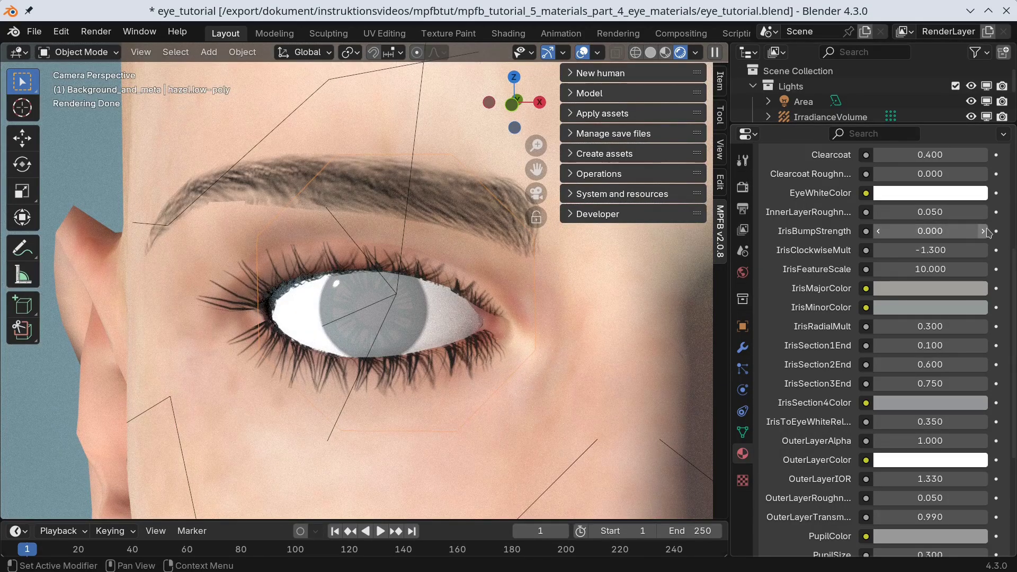
{"action": "left_click", "coordinate": [983, 232]}
{"action": "left_click", "coordinate": [984, 232]}
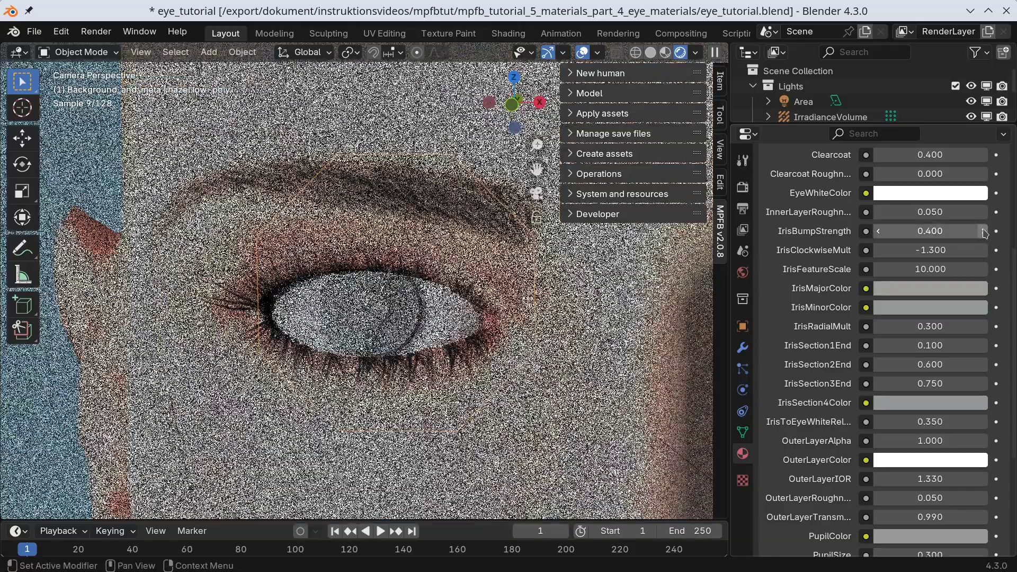
{"action": "left_click", "coordinate": [983, 232]}
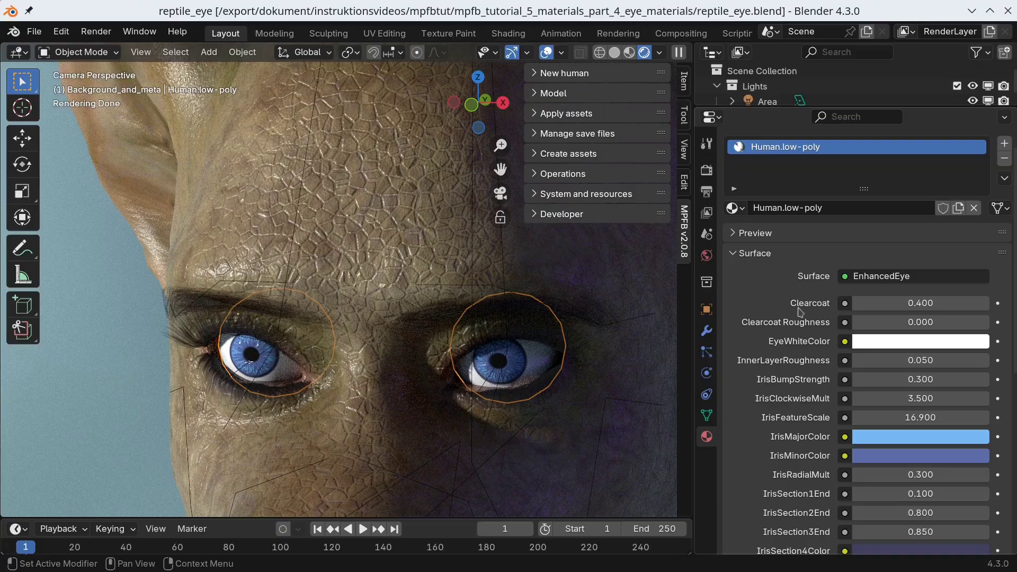
Make the eye whites black and raise IrisToEyeWhiteRelation to 0.590.
{"action": "left_click", "coordinate": [869, 346]}
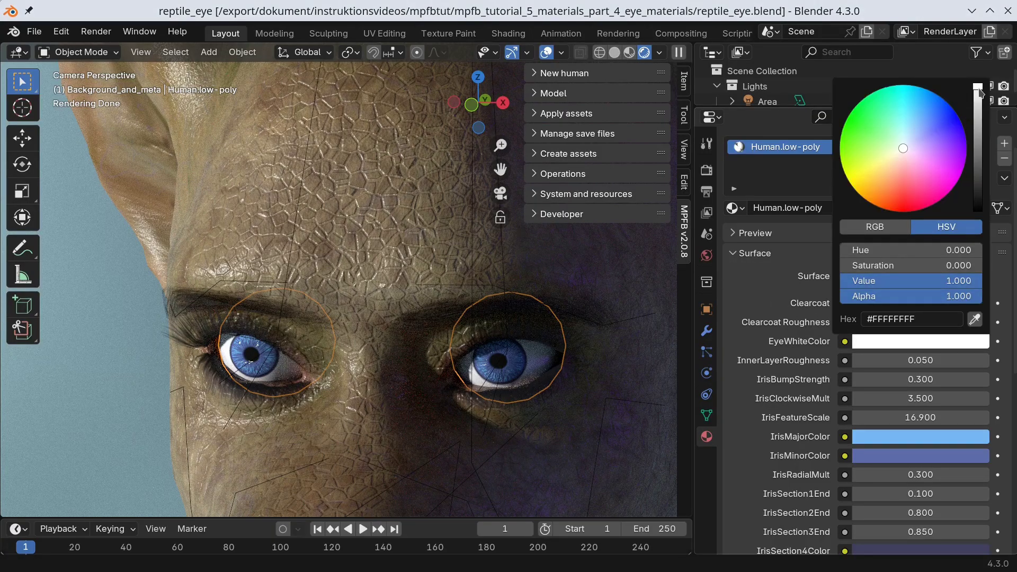
{"action": "left_click", "coordinate": [978, 88]}
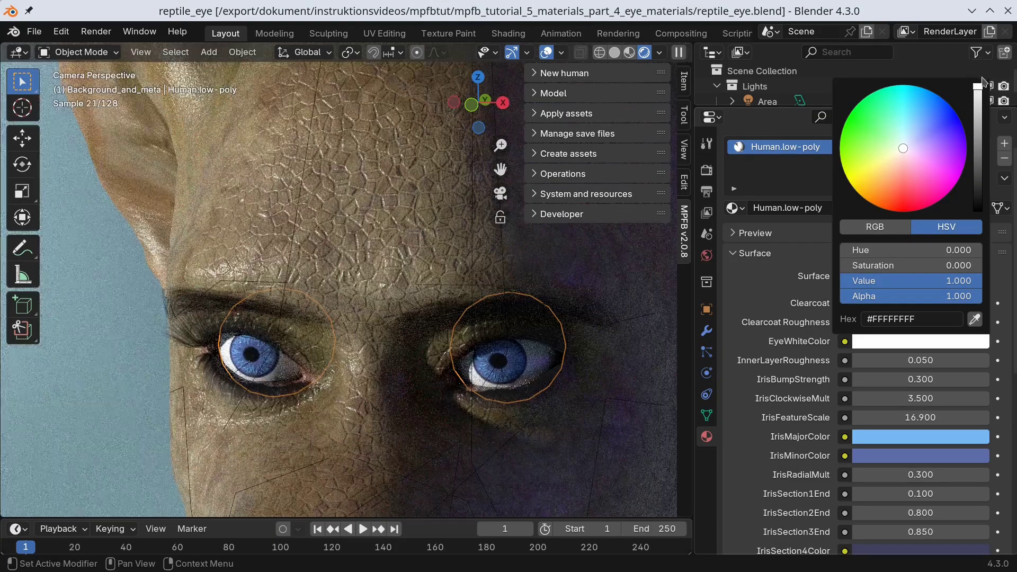
{"action": "left_click_drag", "start_coordinate": [977, 86], "coordinate": [977, 210]}
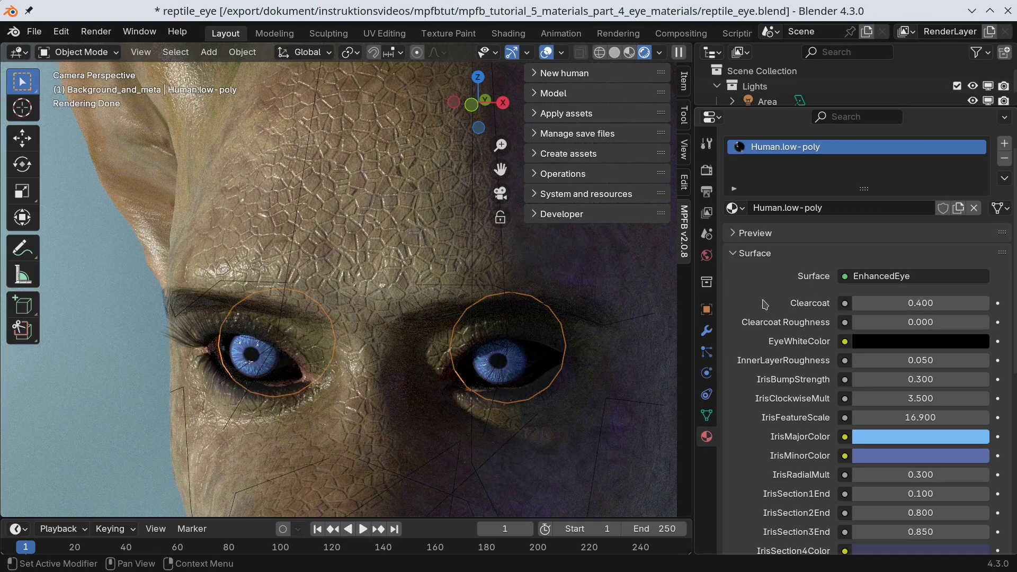
{"action": "scroll", "coordinate": [817, 324], "scroll_direction": "down", "scroll_amount": 2}
{"action": "scroll", "coordinate": [817, 324], "scroll_direction": "down", "scroll_amount": 2}
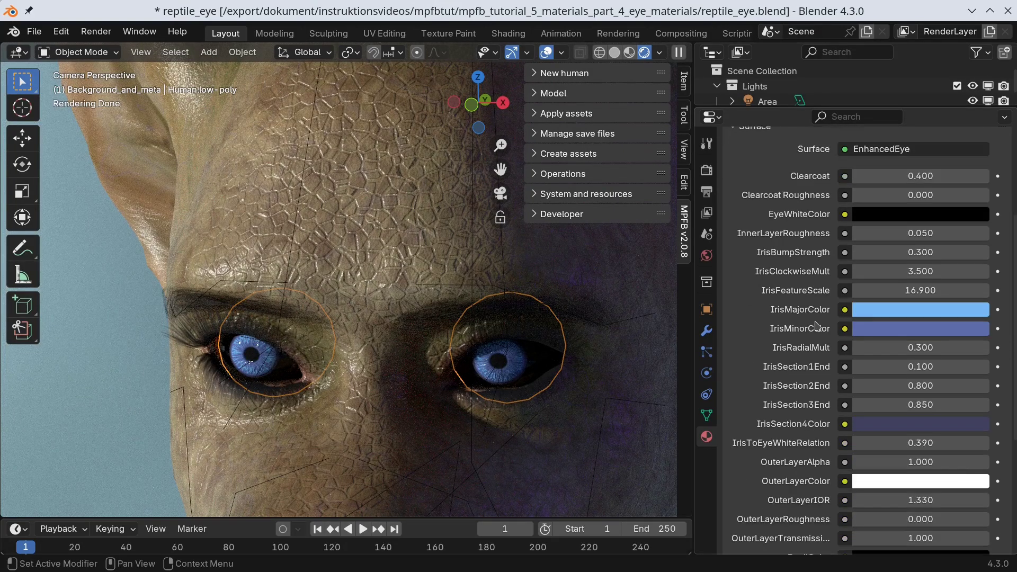
{"action": "scroll", "coordinate": [817, 324], "scroll_direction": "down", "scroll_amount": 2}
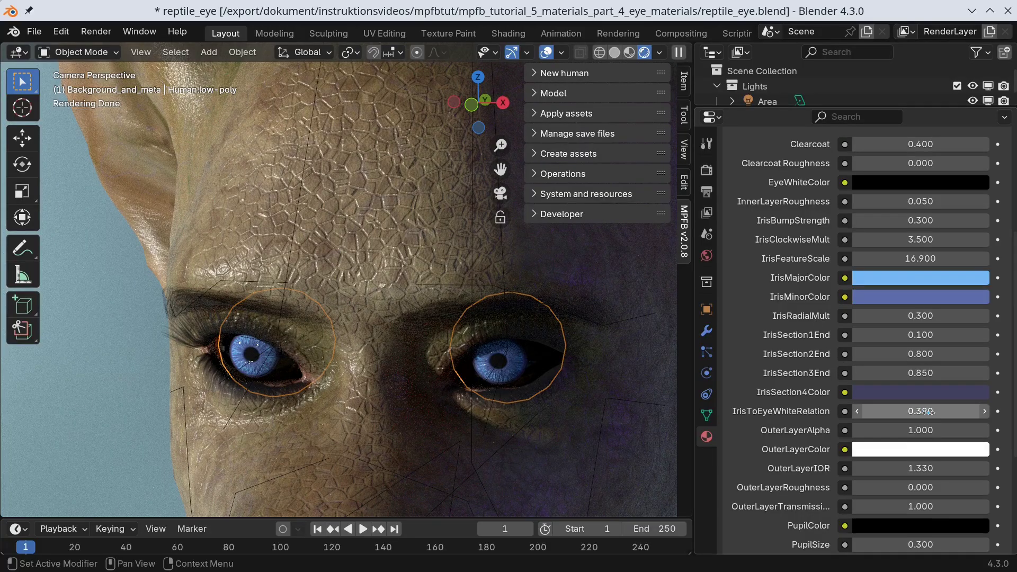
{"action": "left_click", "coordinate": [984, 412]}
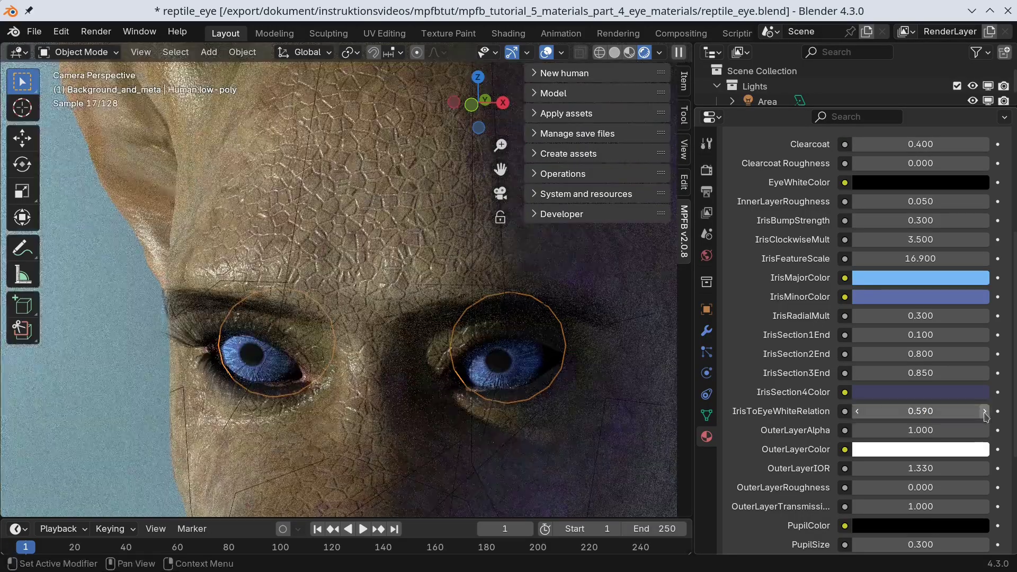
Set the iris colours to yellow, orange and dark red, and raise PupilSize to 0.500.
{"action": "left_click", "coordinate": [911, 276]}
{"action": "key", "text": "ctrl+v"}
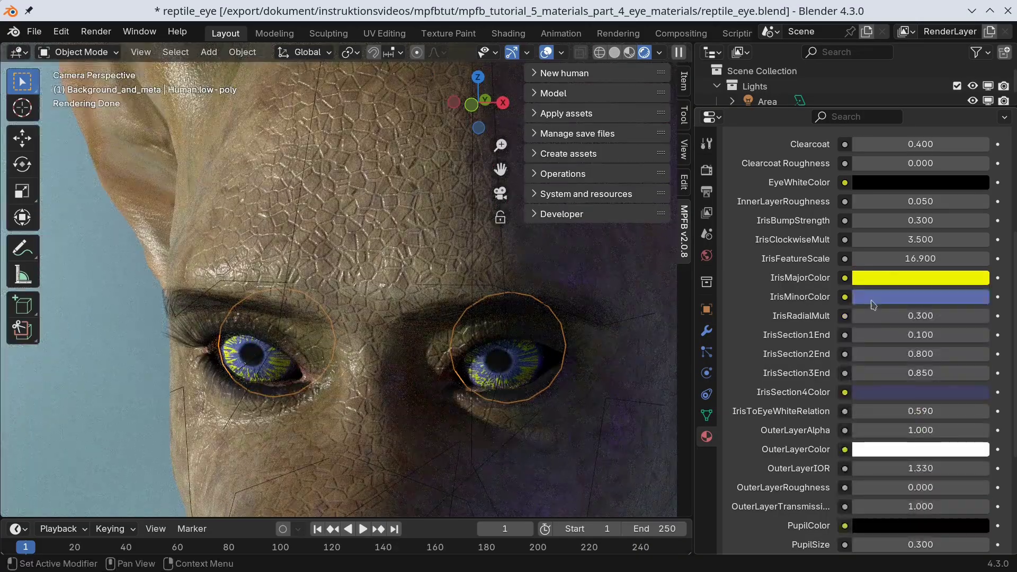
{"action": "left_click", "coordinate": [873, 304]}
{"action": "left_click", "coordinate": [882, 159]}
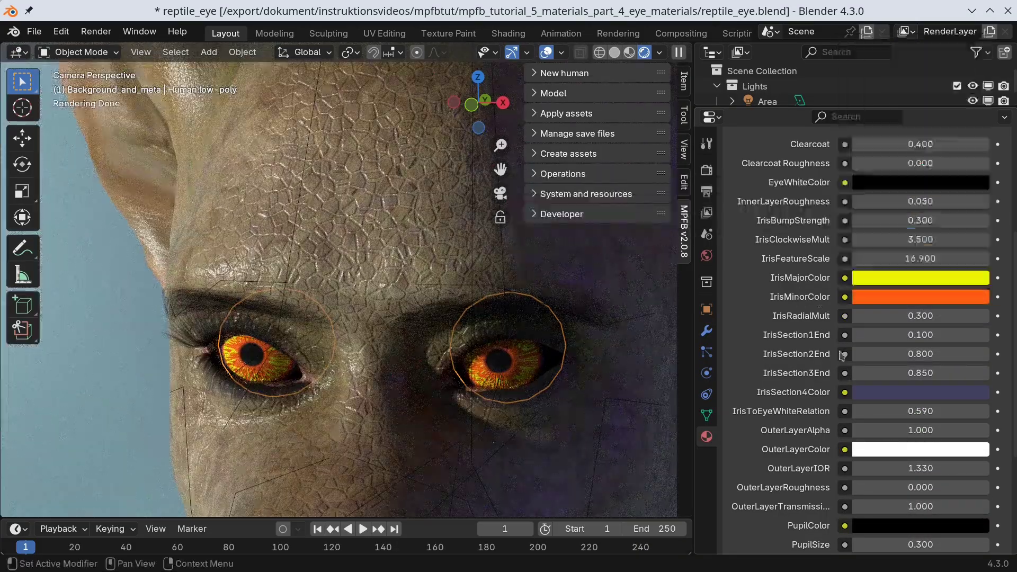
{"action": "left_click", "coordinate": [920, 392]}
{"action": "left_click", "coordinate": [900, 254]}
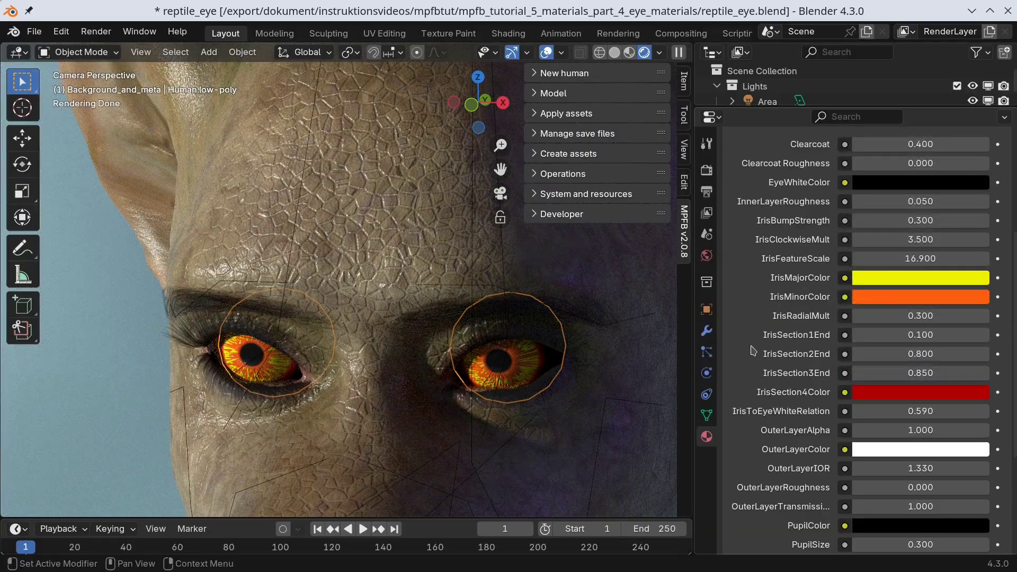
{"action": "scroll", "coordinate": [753, 351], "scroll_direction": "down", "scroll_amount": 4}
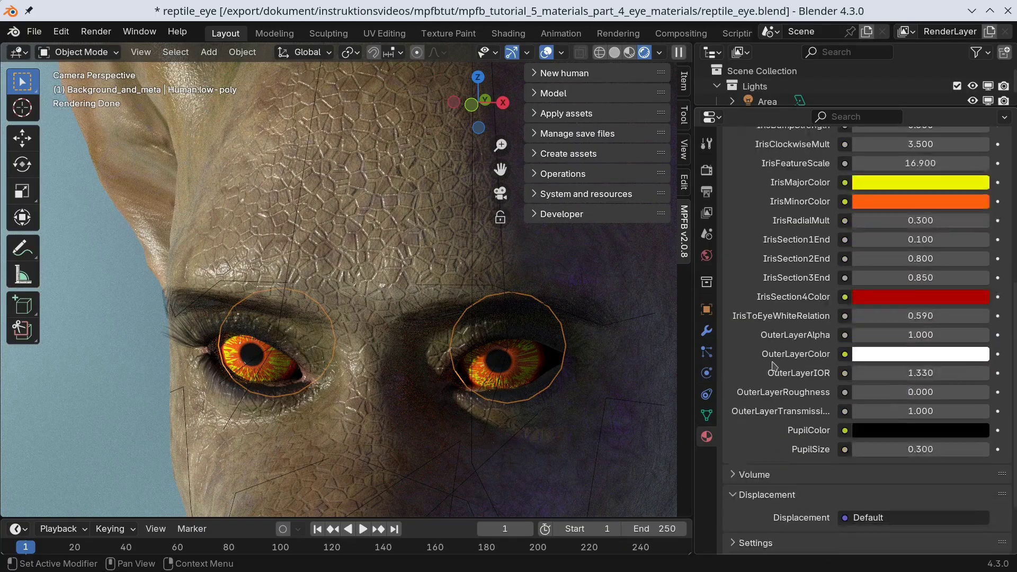
{"action": "left_click", "coordinate": [985, 449]}
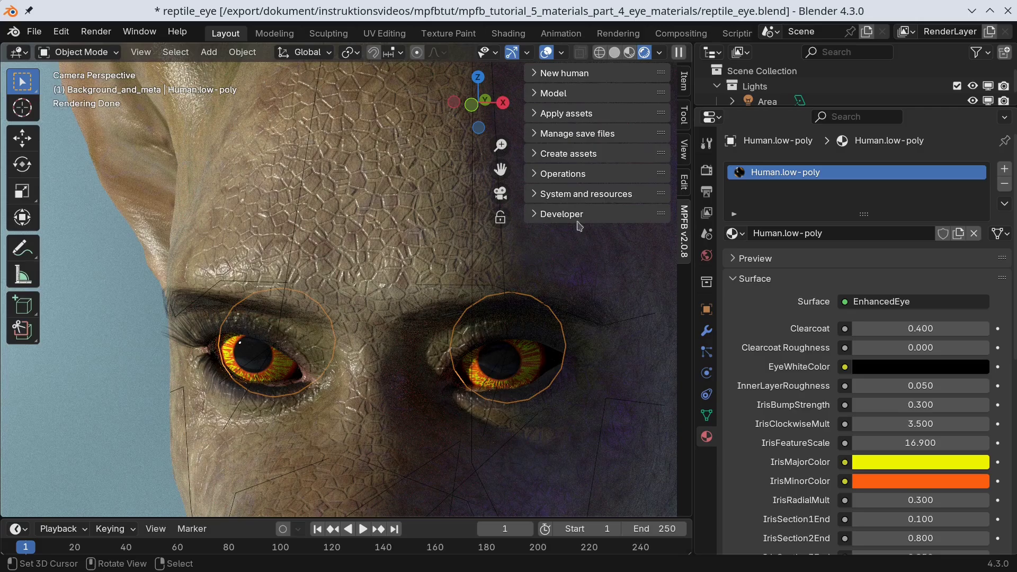
Save the eye material as a new eye preset named 'reptile', then delete the eyes.
{"action": "left_click", "coordinate": [535, 135]}
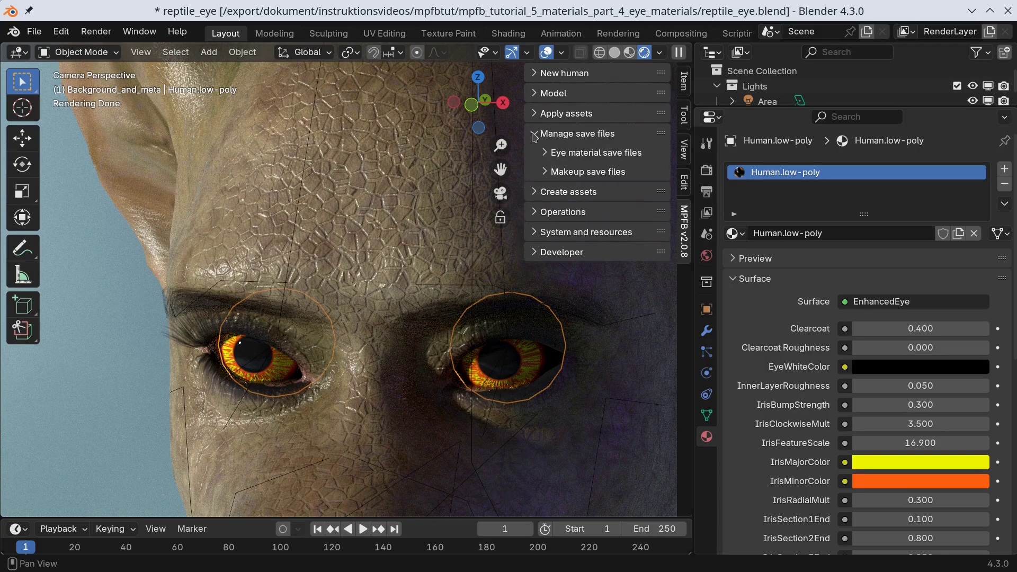
{"action": "left_click", "coordinate": [552, 153]}
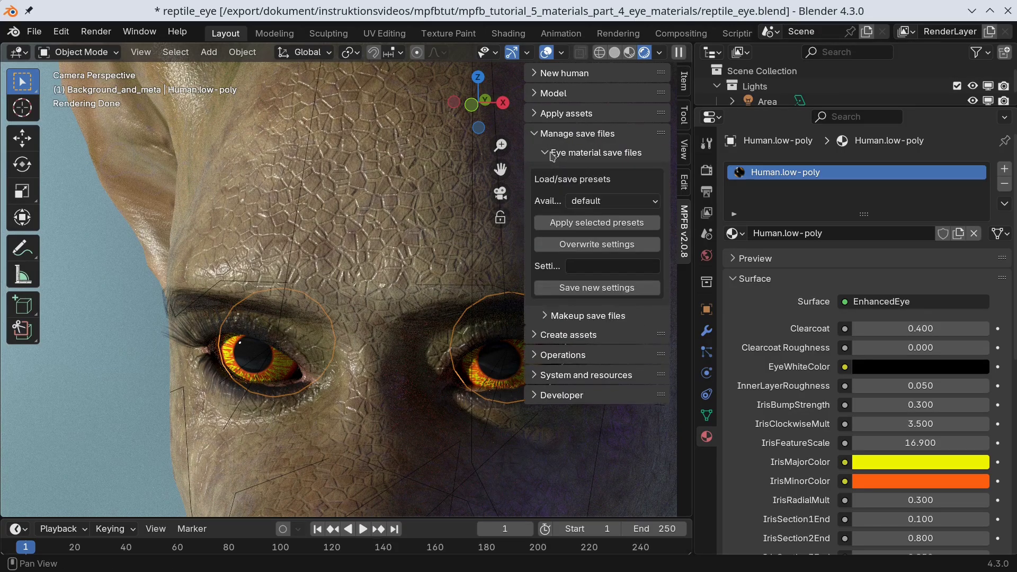
{"action": "left_click", "coordinate": [611, 271]}
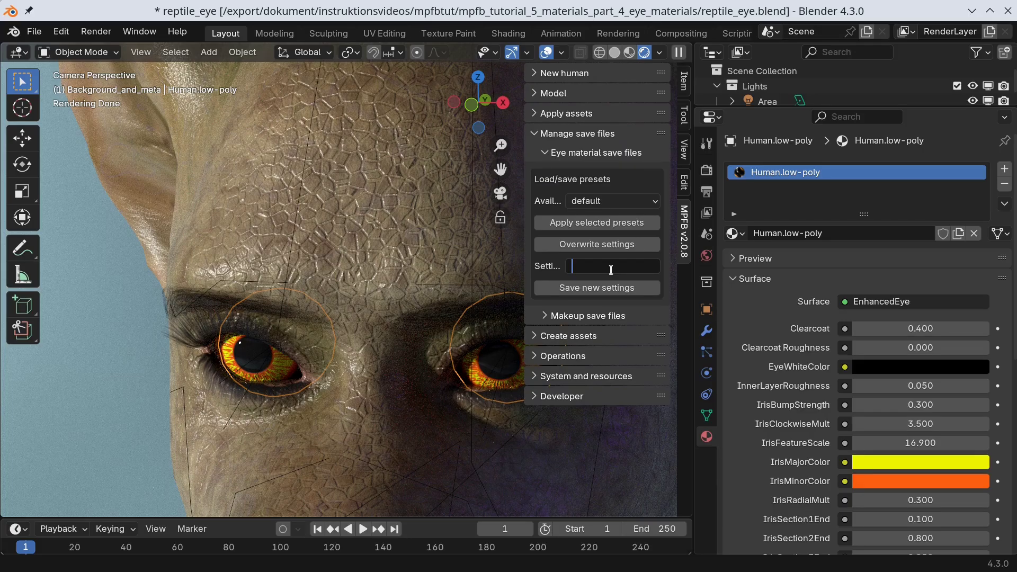
{"action": "type", "text": "repti"}
{"action": "type", "text": "le"}
{"action": "key", "text": "Return"}
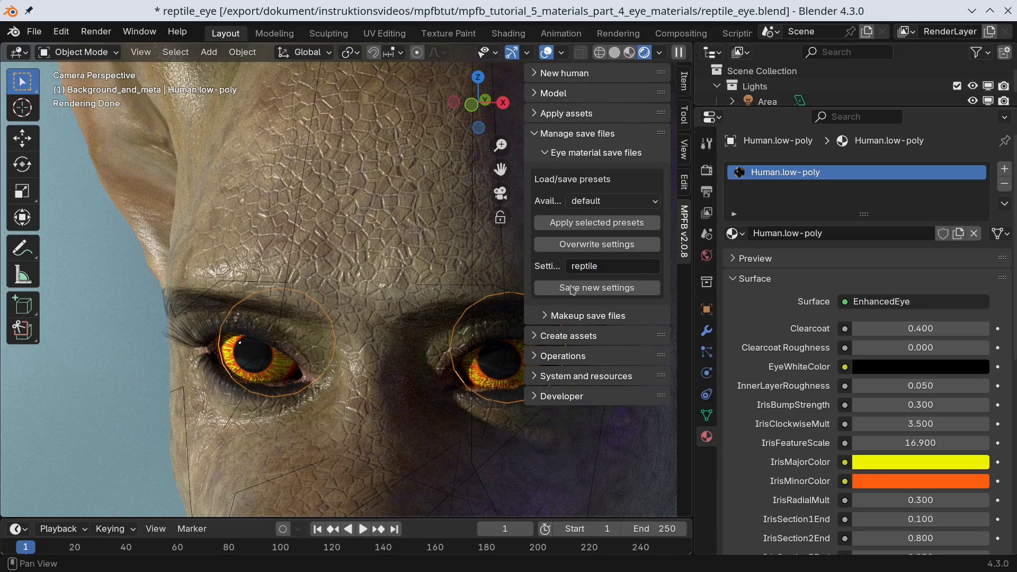
{"action": "left_click", "coordinate": [580, 295]}
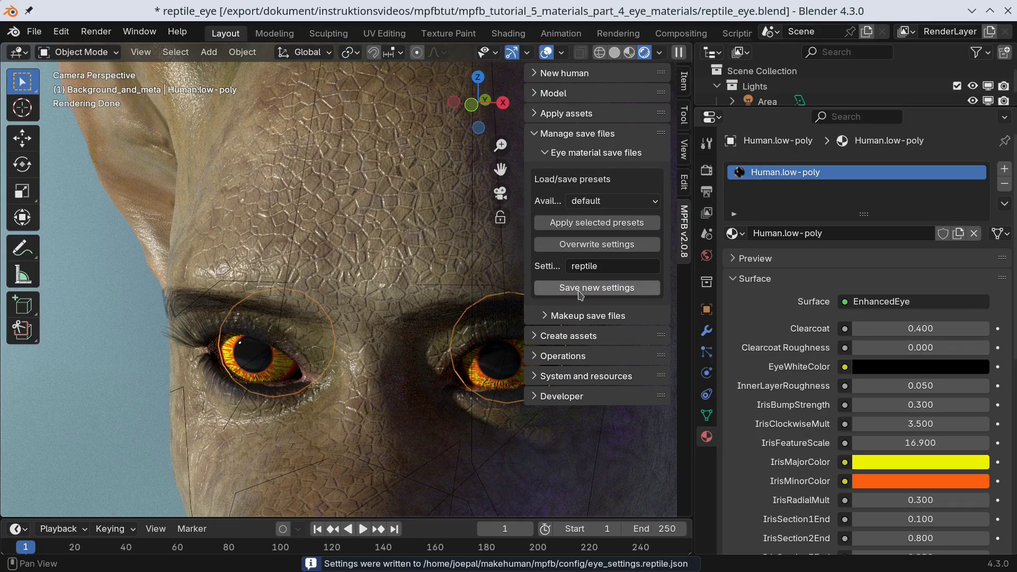
{"action": "key", "text": "Delete"}
Select the human and load low-poly eyes from the Eyes asset library.
{"action": "left_click", "coordinate": [329, 191]}
{"action": "left_click", "coordinate": [567, 109]}
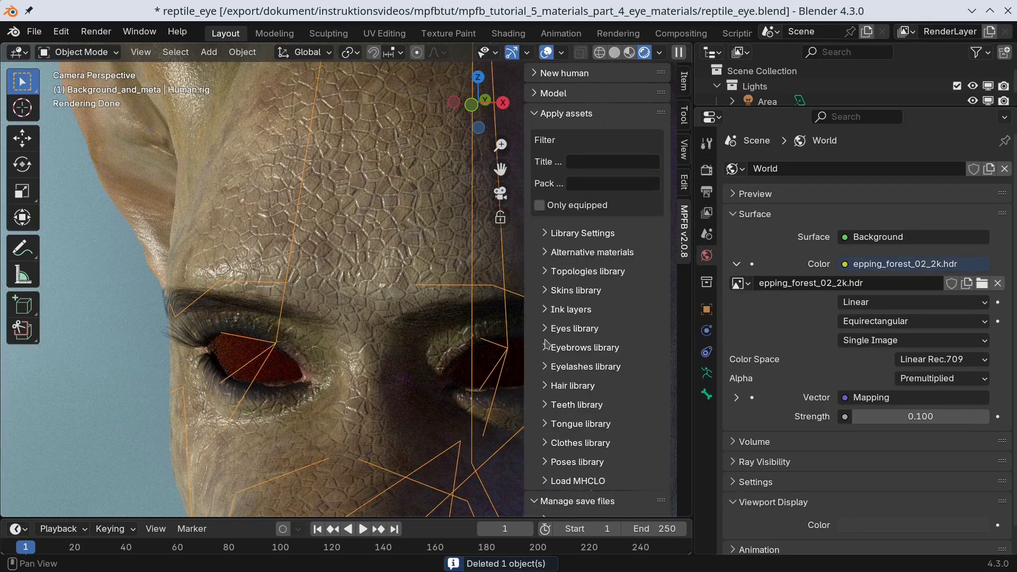
{"action": "left_click", "coordinate": [574, 324]}
{"action": "scroll", "coordinate": [583, 264], "scroll_direction": "down", "scroll_amount": 5}
{"action": "left_click", "coordinate": [596, 365]}
{"action": "scroll", "coordinate": [538, 134], "scroll_direction": "up", "scroll_amount": 10}
Choose the saved 'reptile' preset from the eye material save files.
{"action": "left_click", "coordinate": [537, 90]}
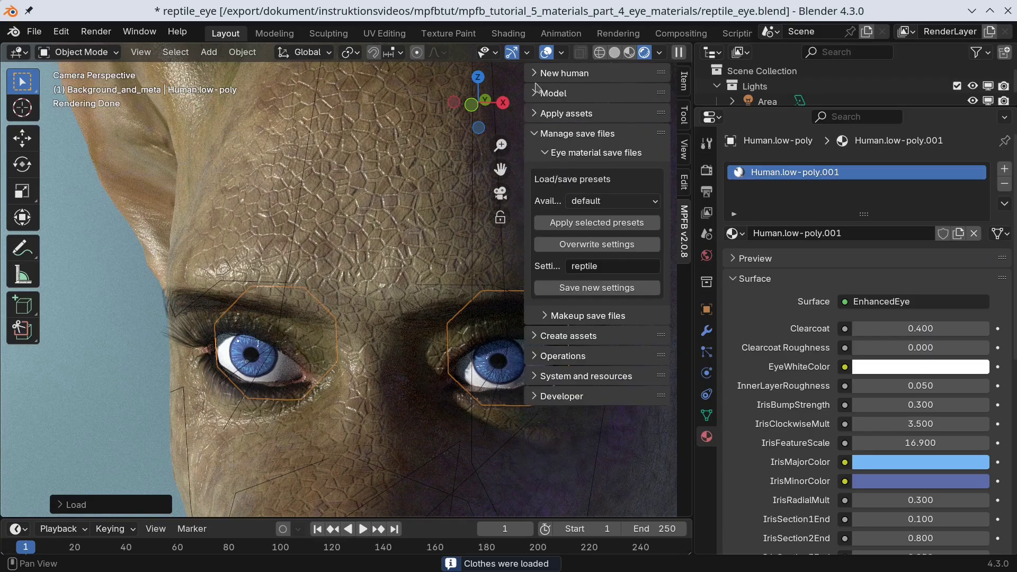
{"action": "left_click", "coordinate": [626, 204]}
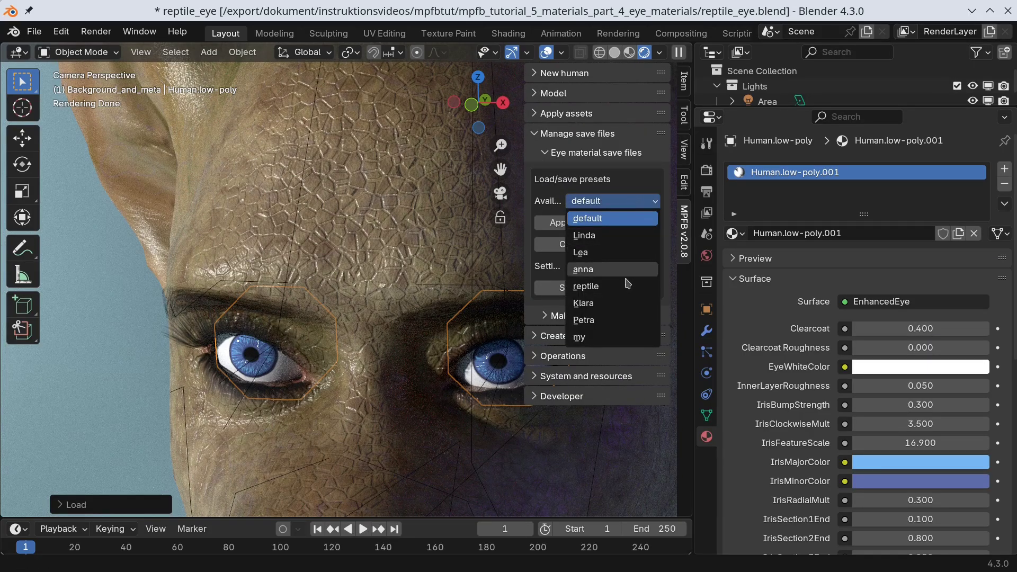
{"action": "left_click", "coordinate": [610, 287]}
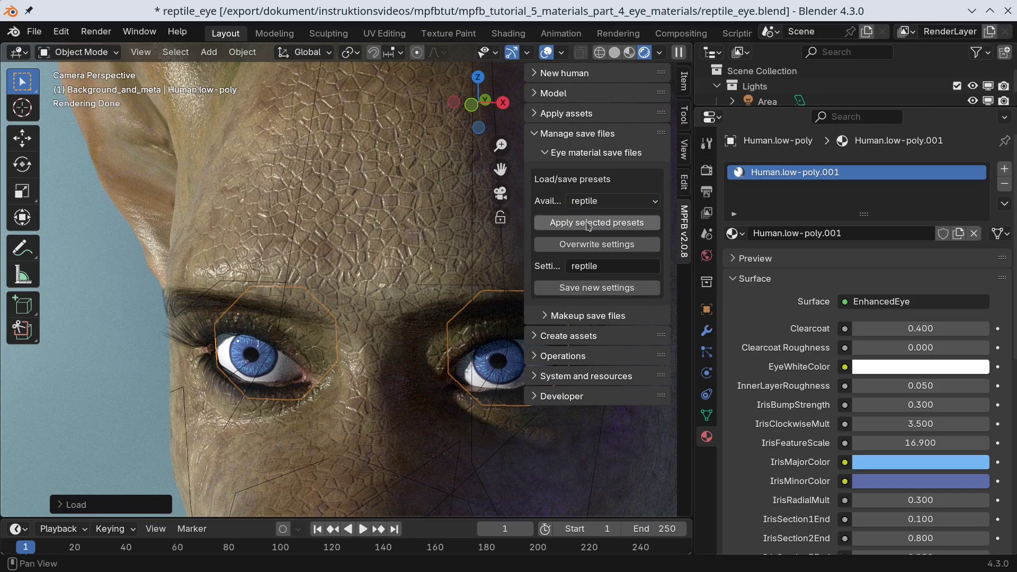